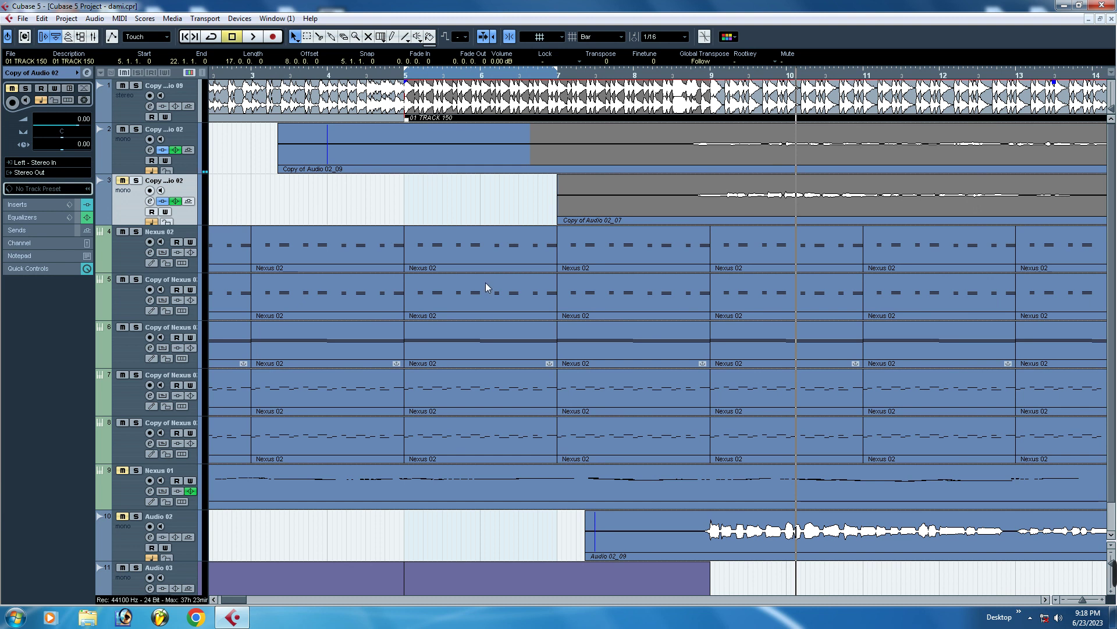
Step: Unmute the vocal copy on track 3 and play it with the beat, stopping playback near bar 16
key("g")
key("g")
key("g")
key("g")
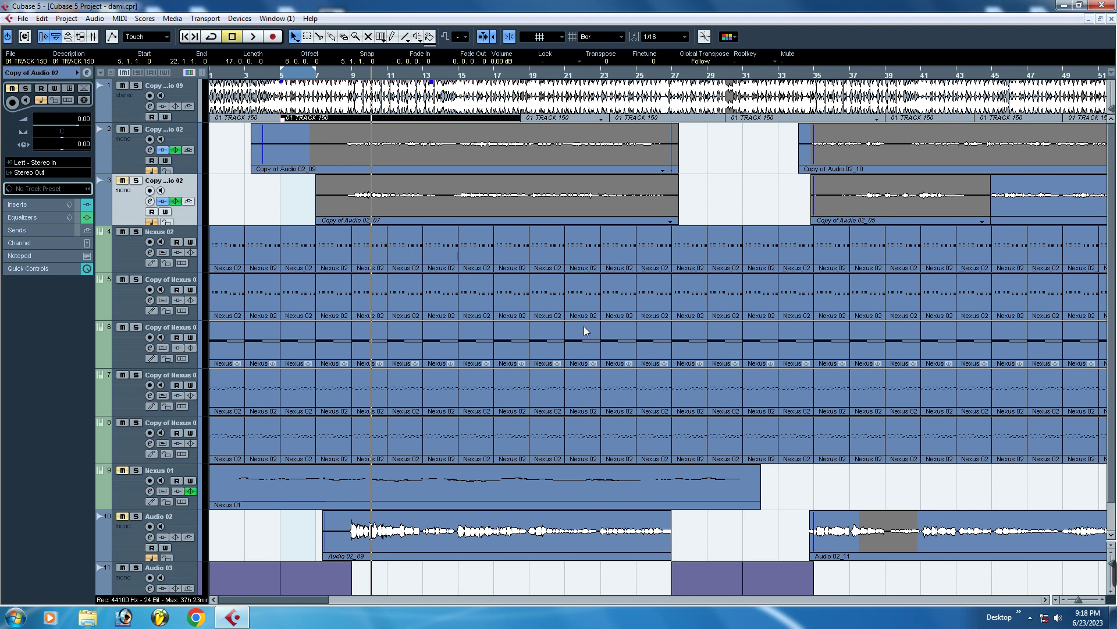
left_click(123, 181)
key("space")
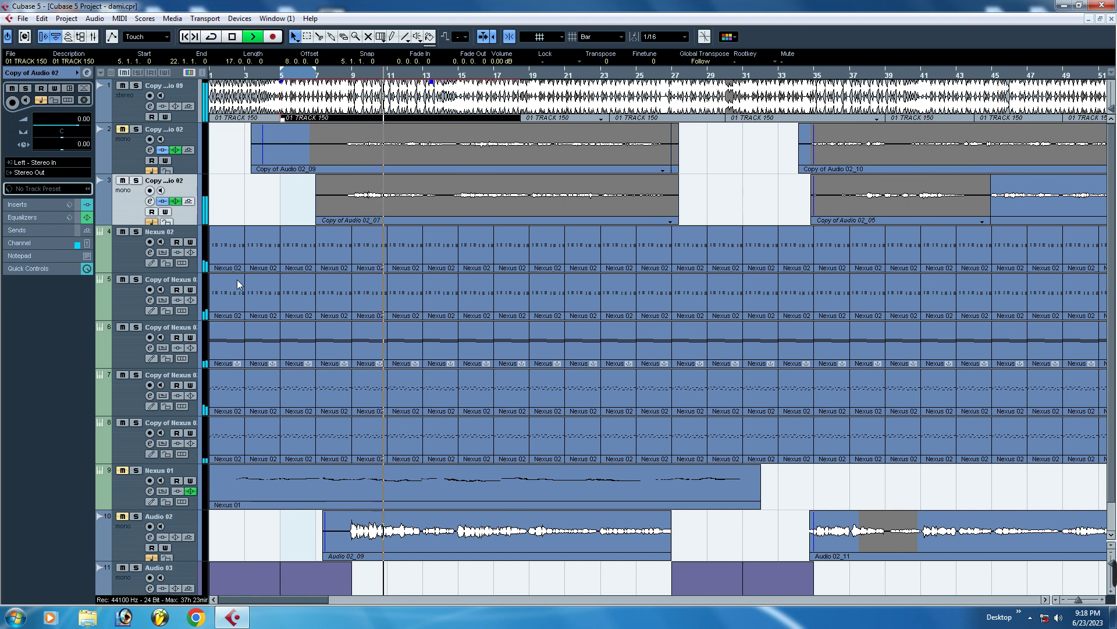
key("h")
key("h")
key("h")
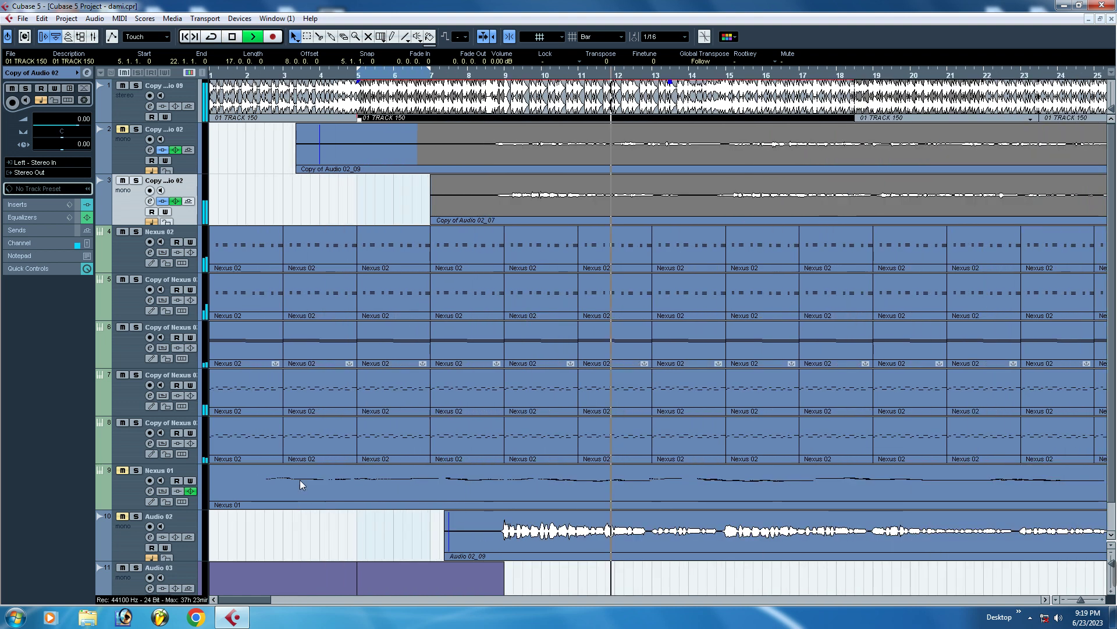
key("g")
key("g")
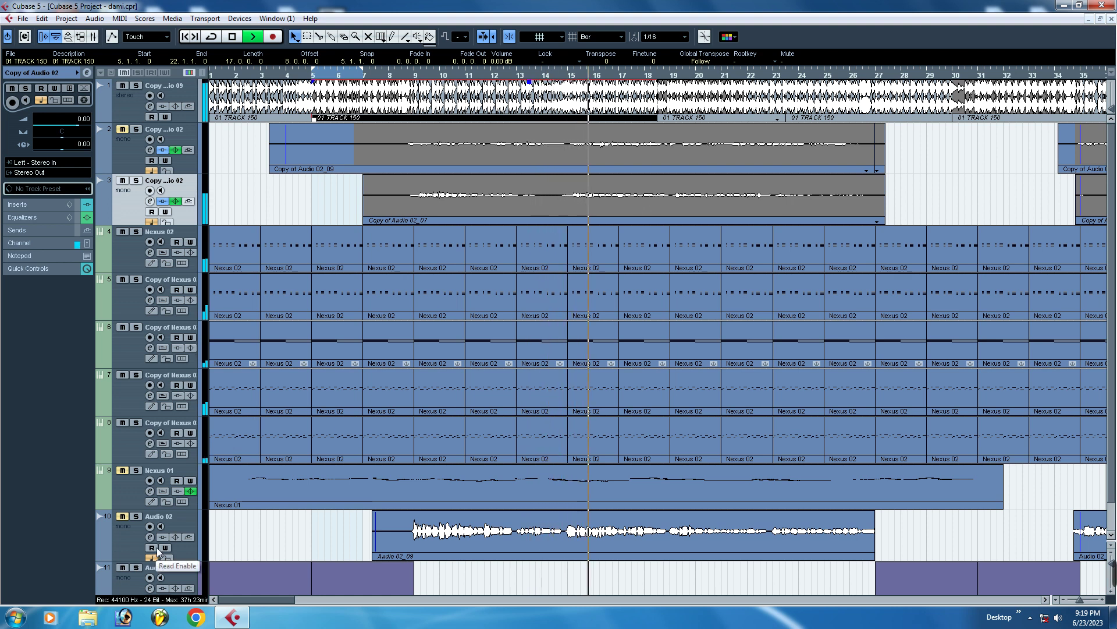
key("space")
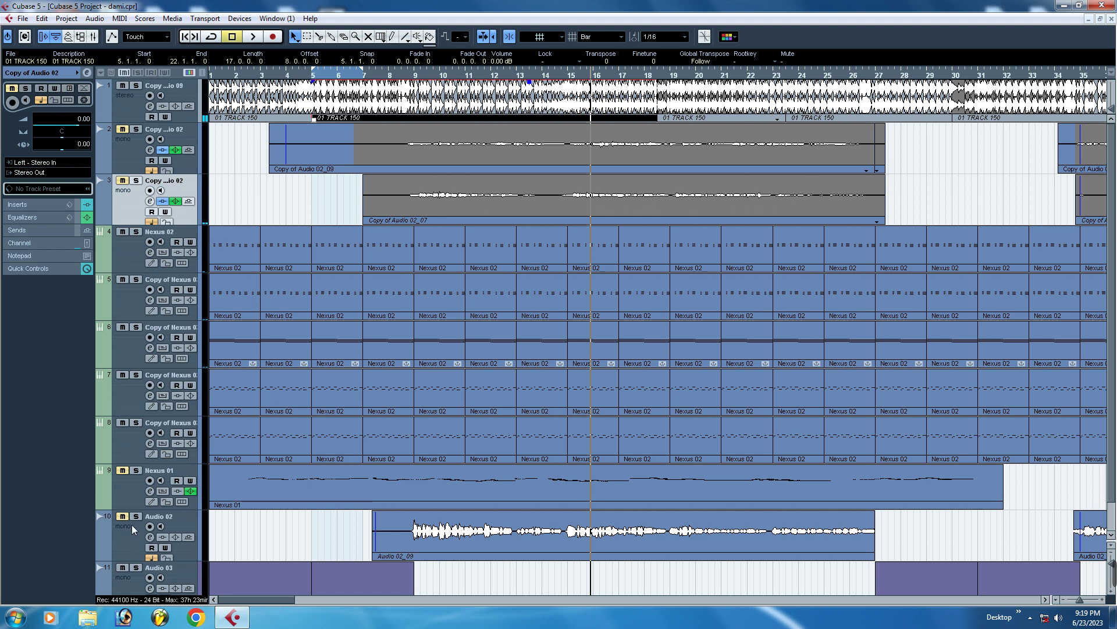
Step: Audition the unmuted Audio 02 vocal on track 10 from bar 9 with the beat, and mute that track after stopping
key("space")
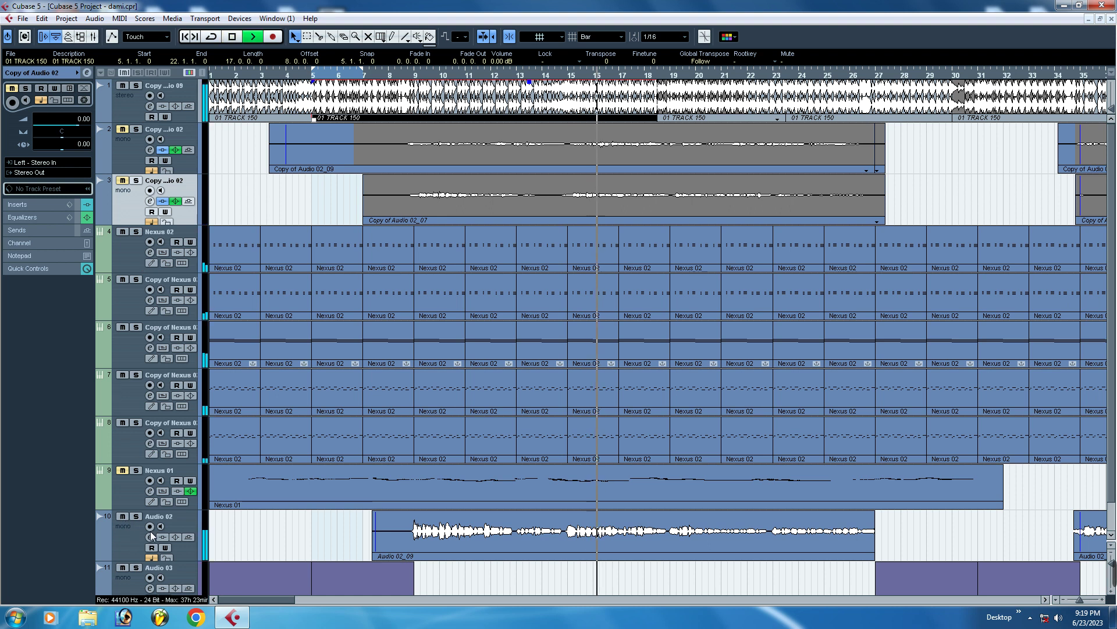
left_click(412, 76)
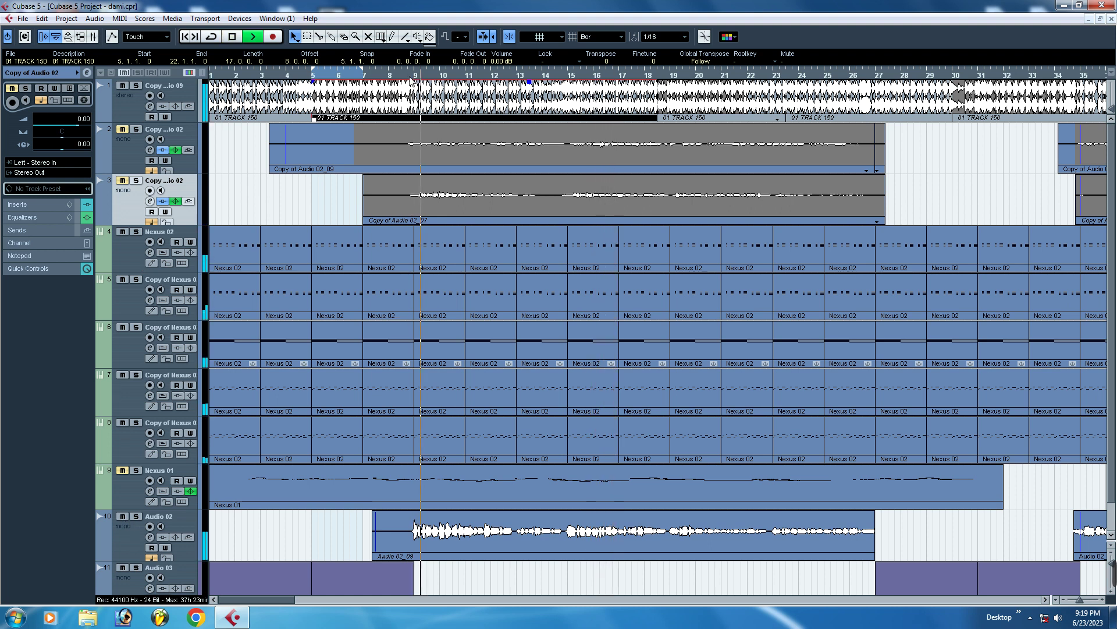
key("h")
key("h")
key("h")
key("h")
key("h")
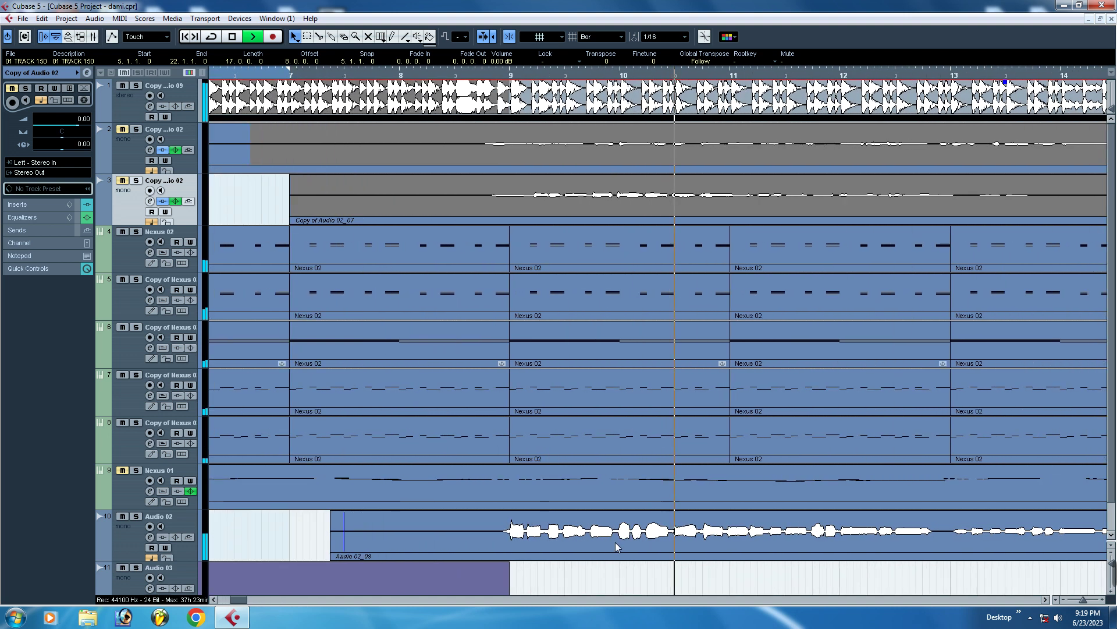
key("g")
key("g")
key("g")
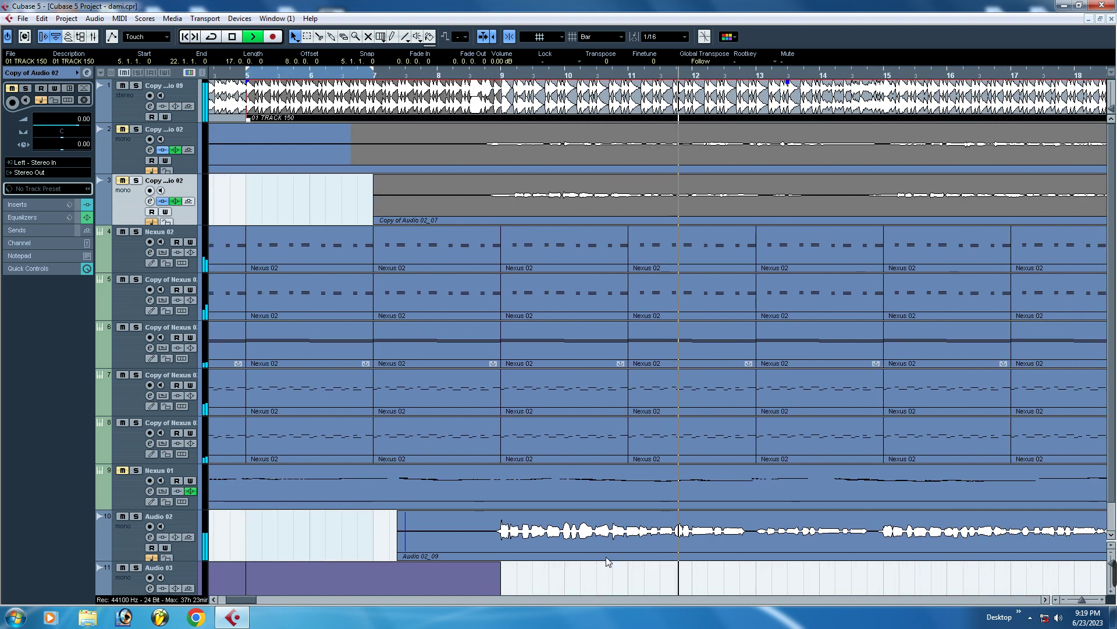
key("h")
key("h")
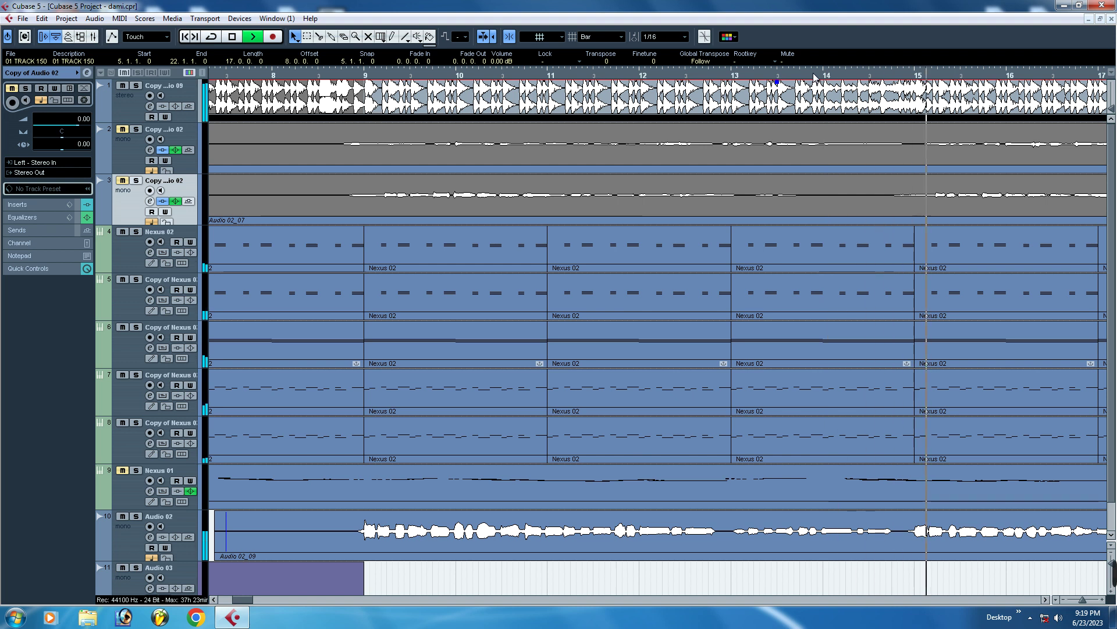
key("g")
key("g")
key("g")
key("g")
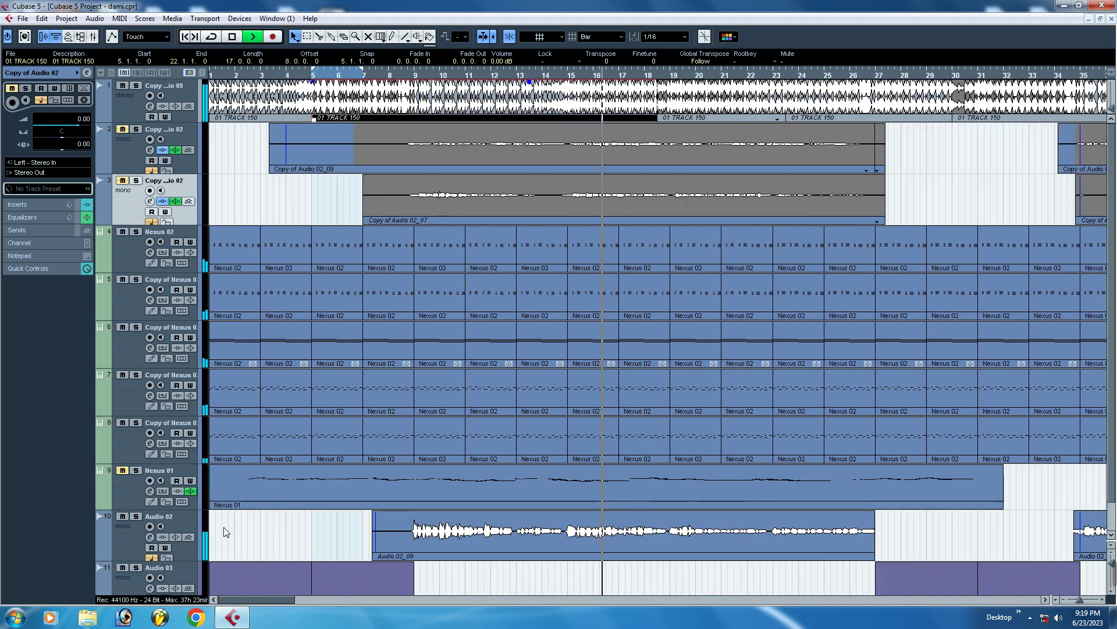
key("space")
left_click(122, 517)
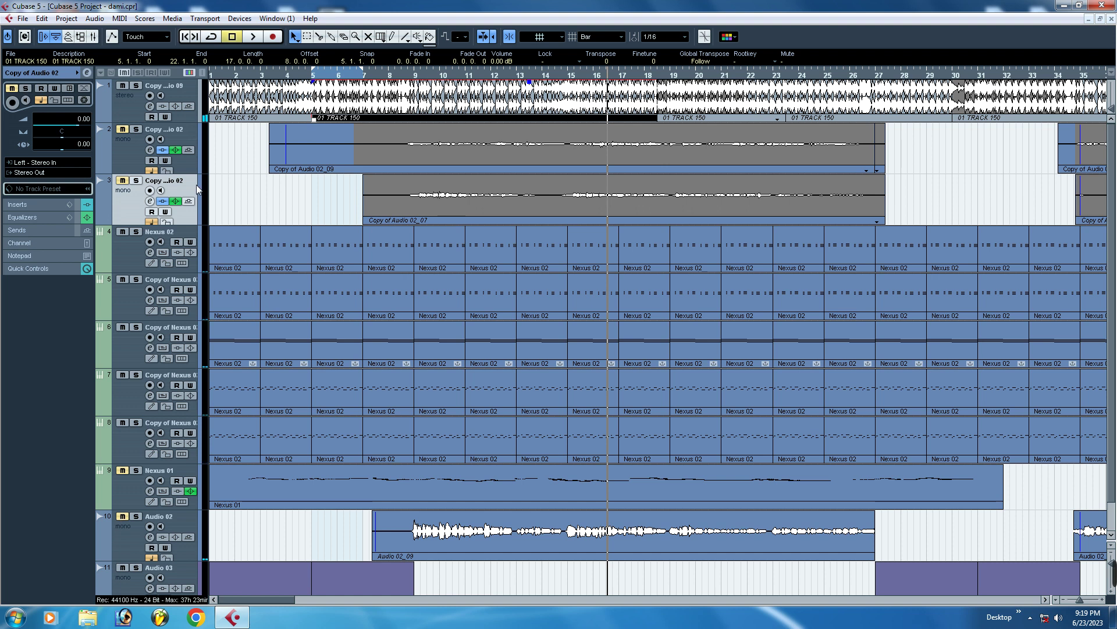
Step: Audition the track 3 vocal copy with track 2 muted, and mute track 3 again when stopping playback
key("space")
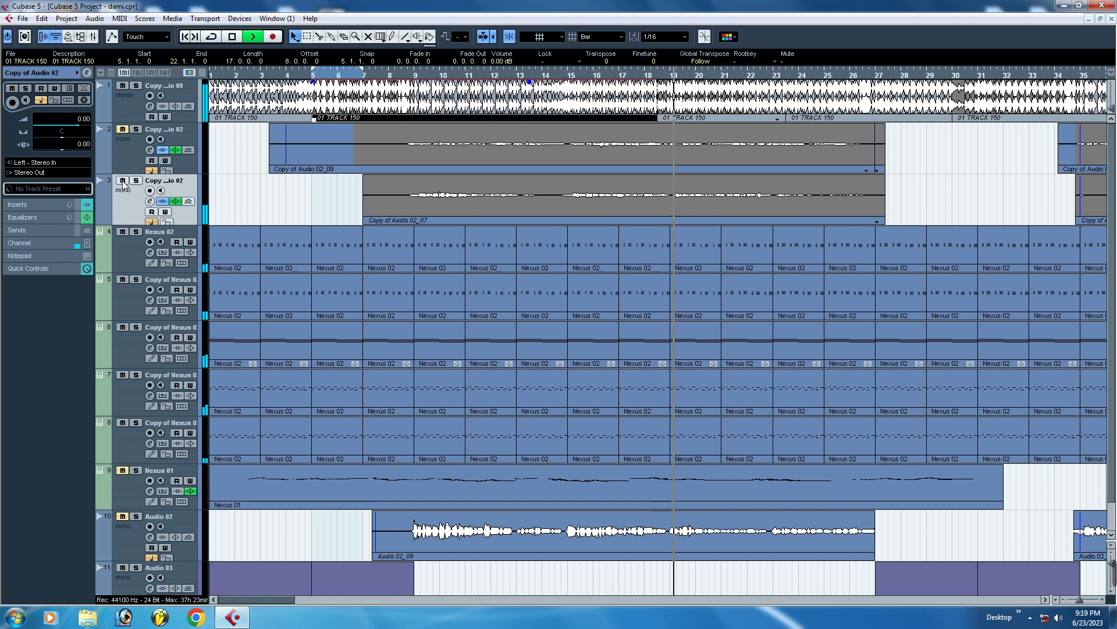
left_click(122, 181)
key("space")
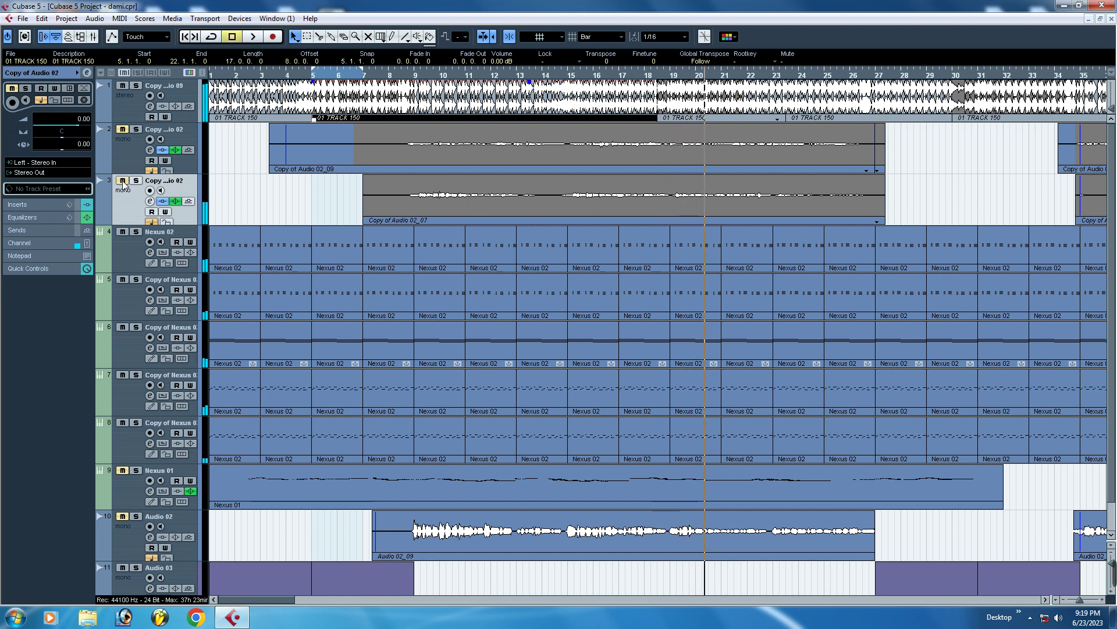
Step: Unmute the vocal copy on track 2 and play it with the beat from bar 9
left_click(122, 130)
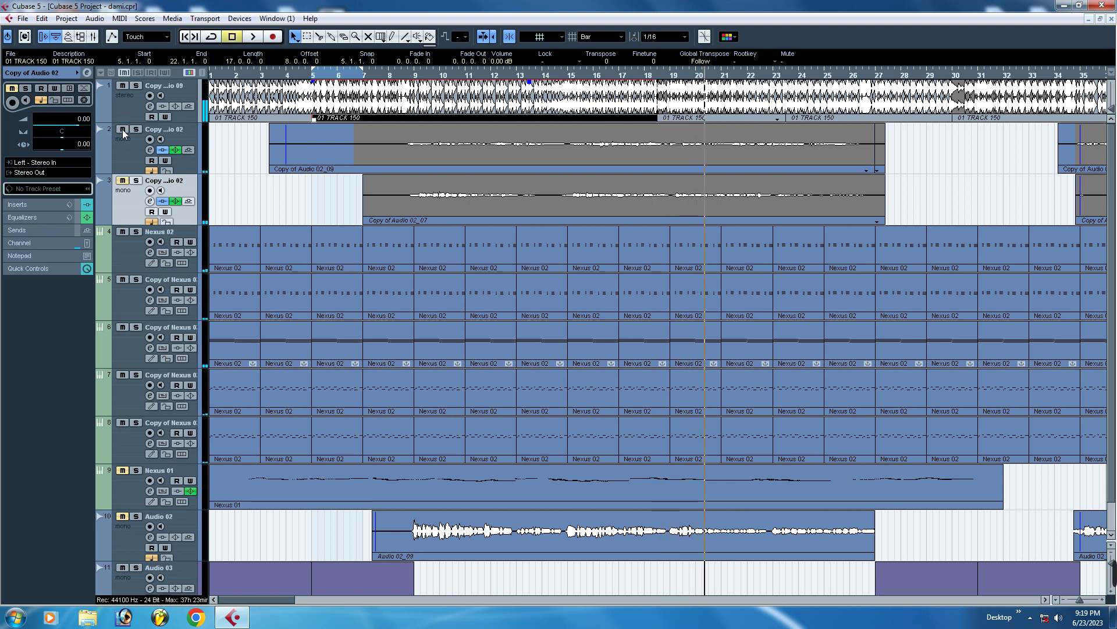
left_click(414, 75)
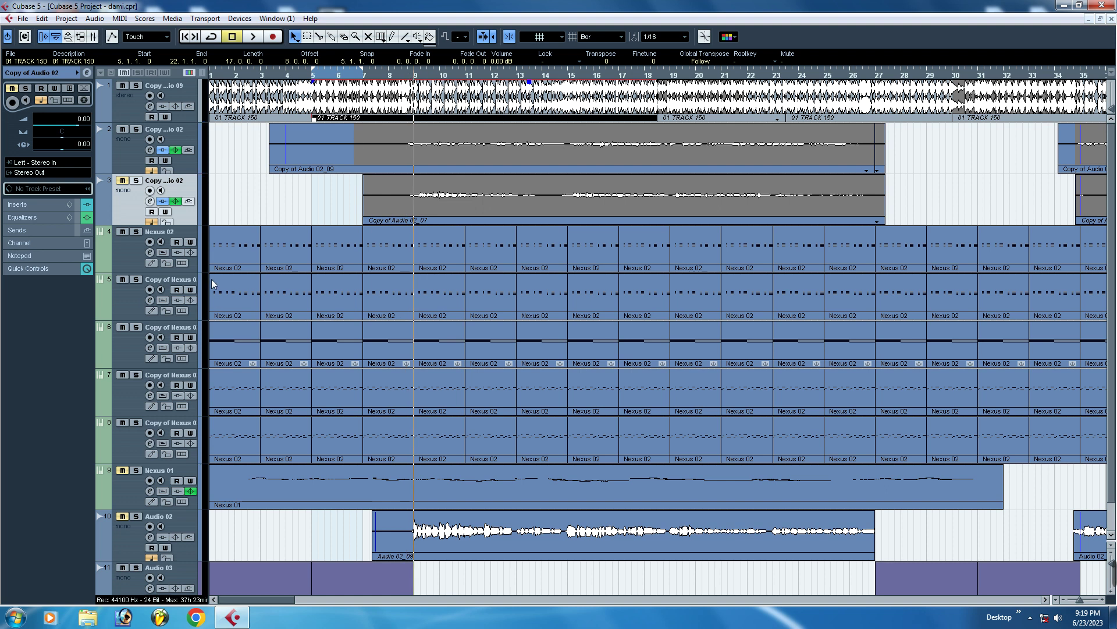
key("space")
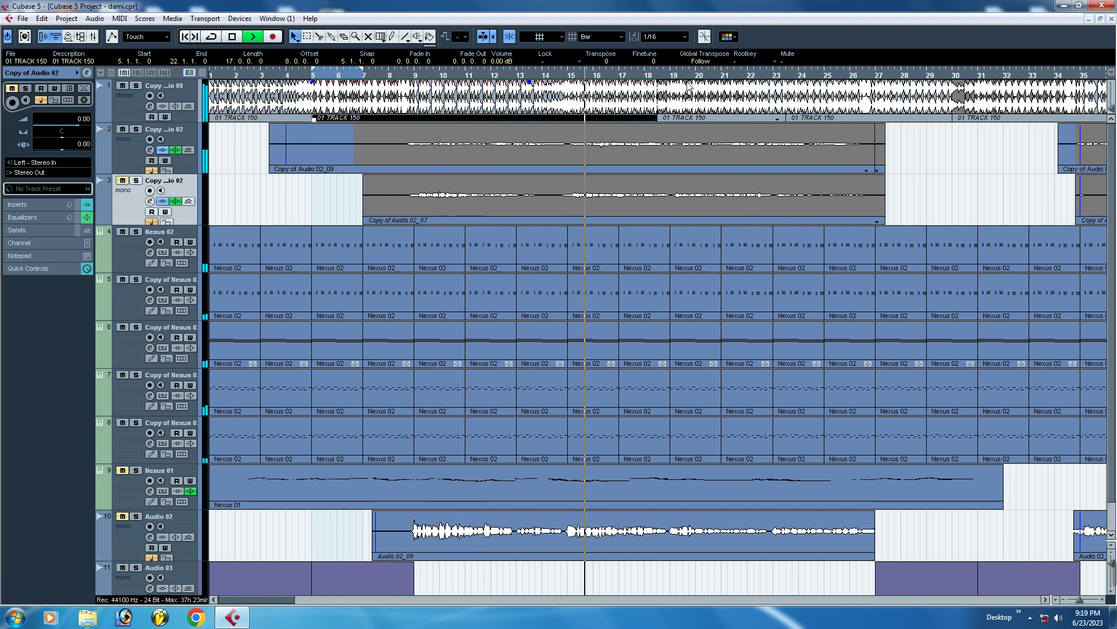
key("g")
key("g")
key("g")
key("g")
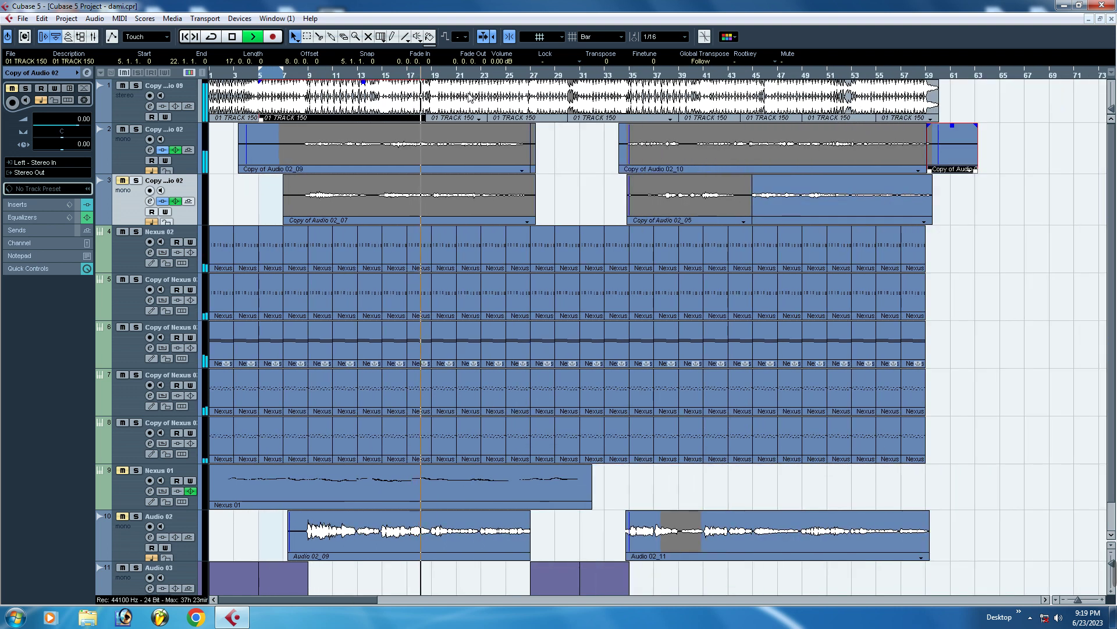
key("h")
key("h")
key("h")
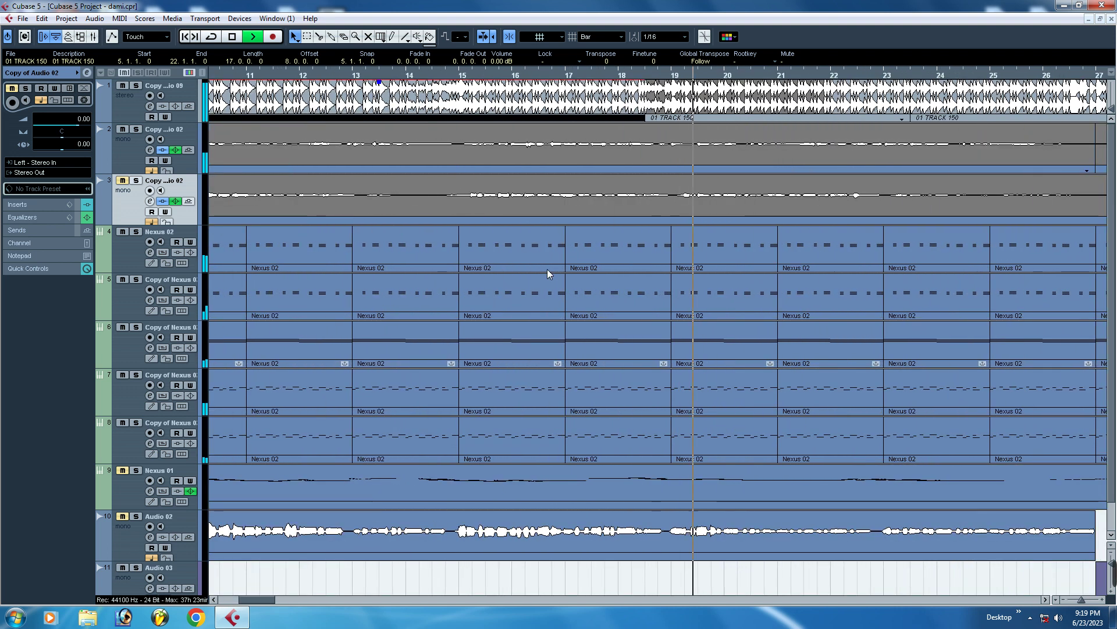
key("g")
key("g")
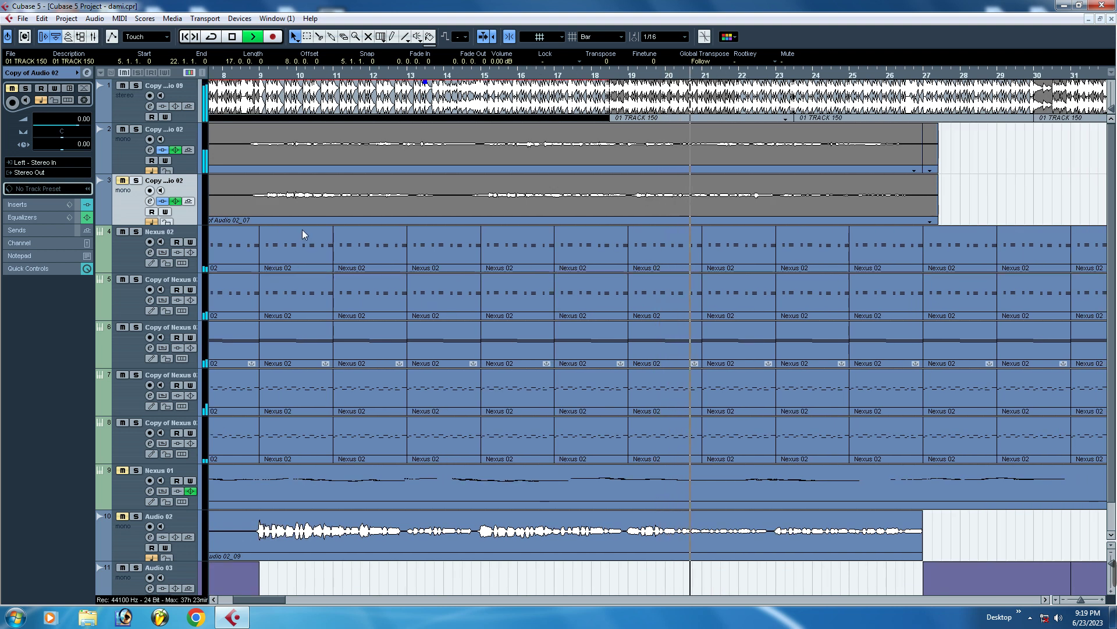
Step: Play the second vocal section on track 2 from about bar 35, stopping playback after bar 37
key("g")
key("g")
key("g")
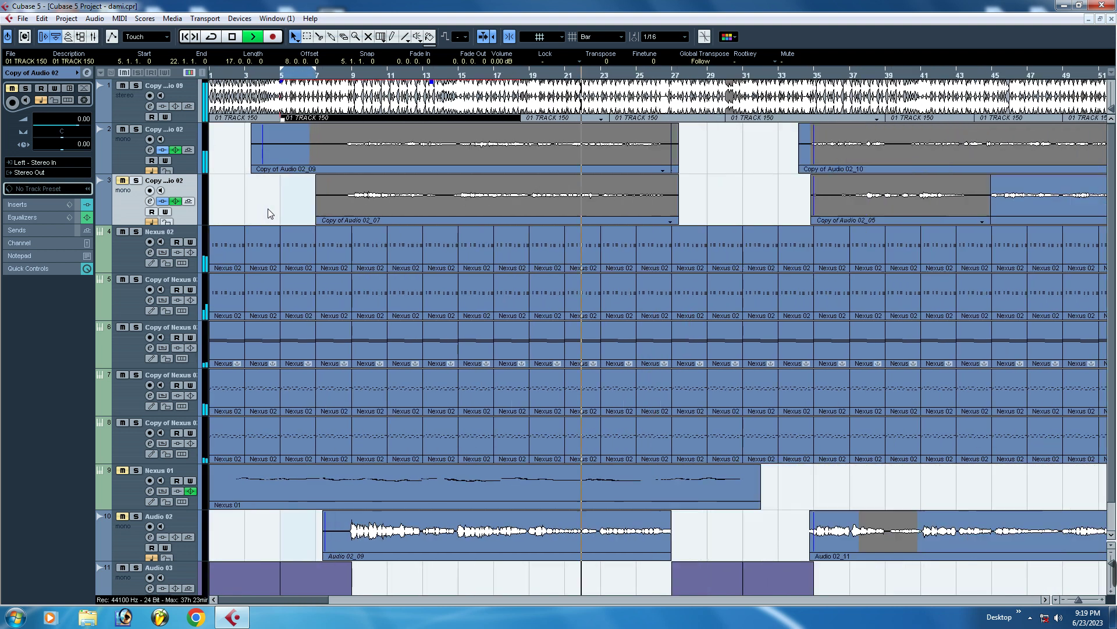
key("g")
key("g")
left_click(635, 76)
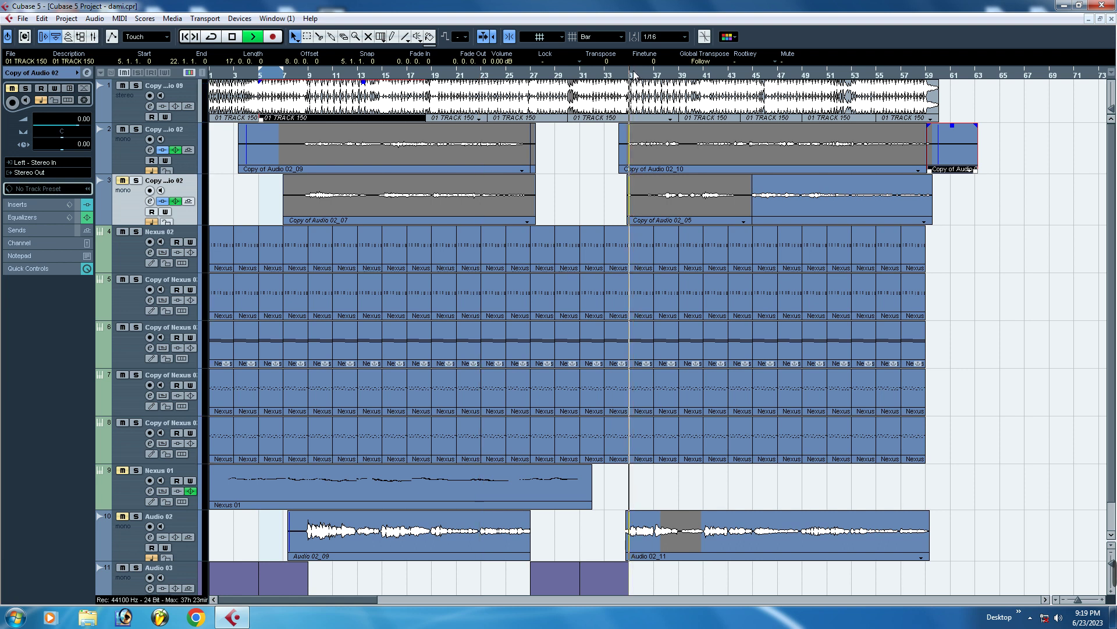
key("h")
key("h")
key("h")
key("h")
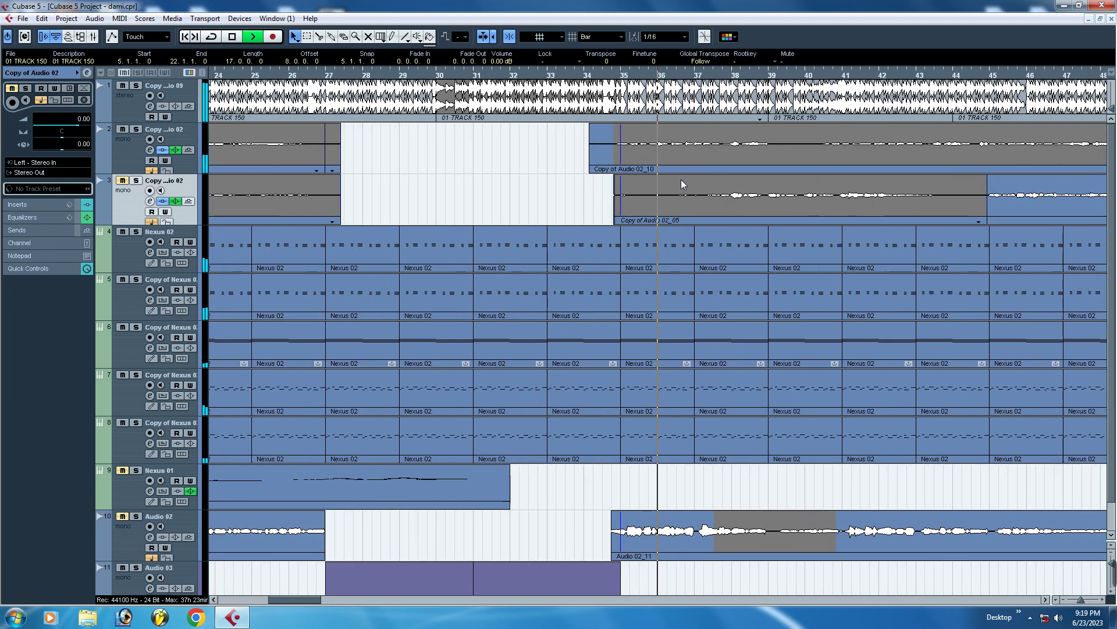
key("space")
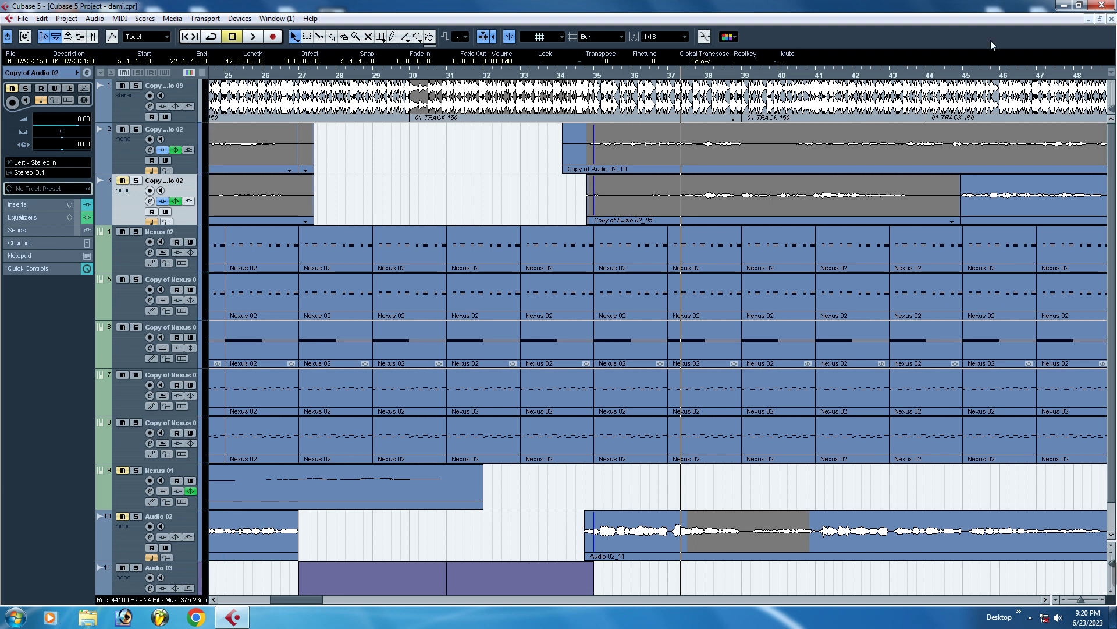
Step: Move the playback position back to just before bar 4, near the start of the first track 2 clip
mouse_move(1116, 576)
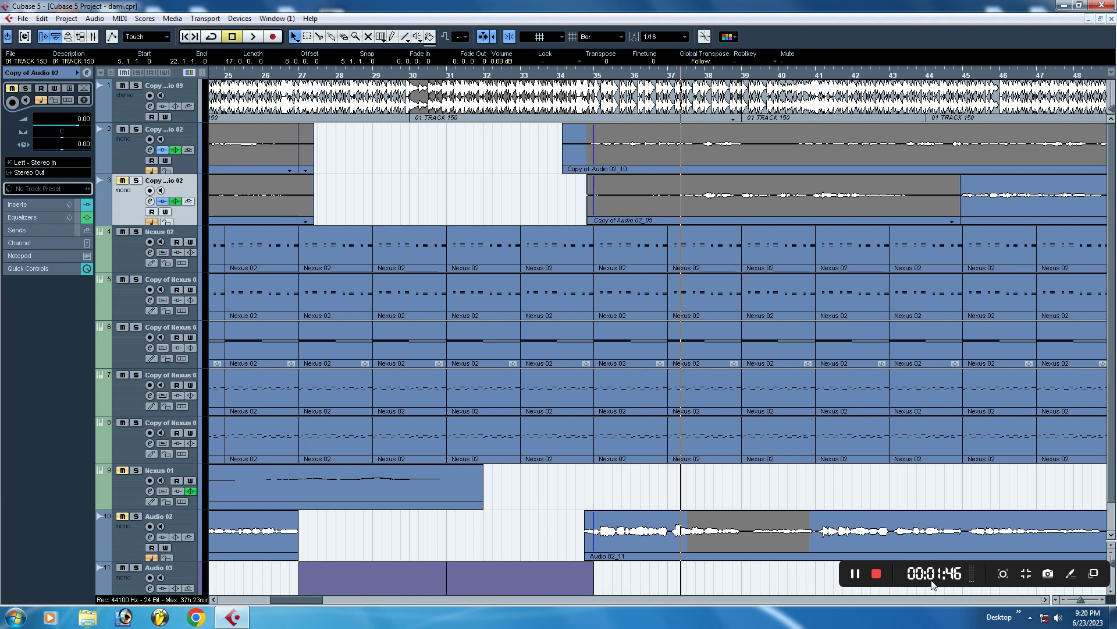
key("g")
key("g")
key("g")
key("g")
key("g")
key("g")
key("g")
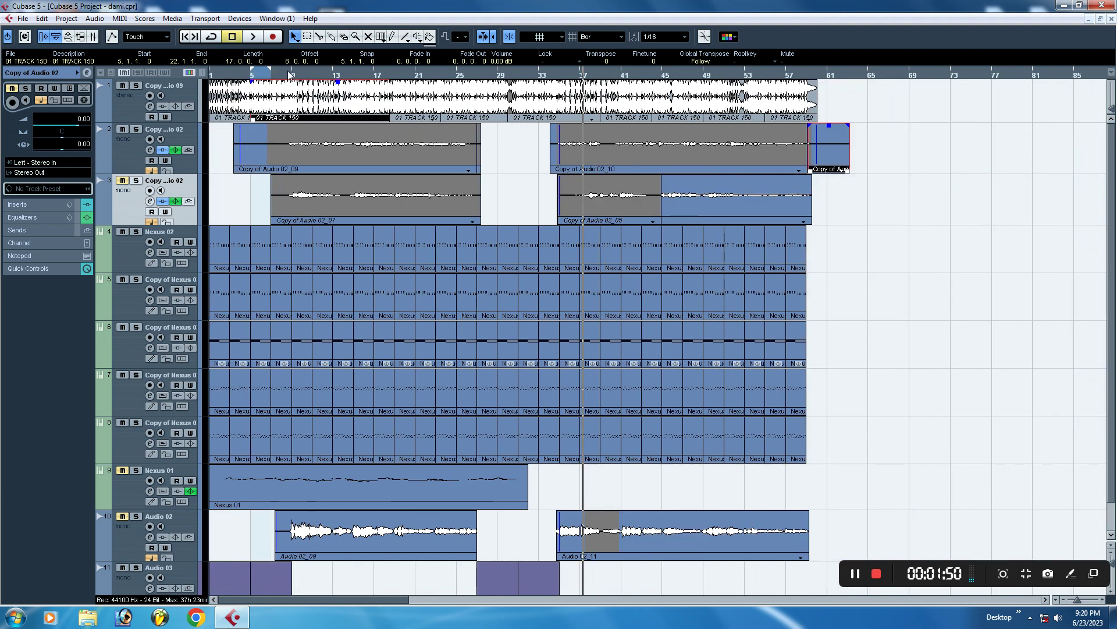
left_click_drag(289, 74, 236, 283)
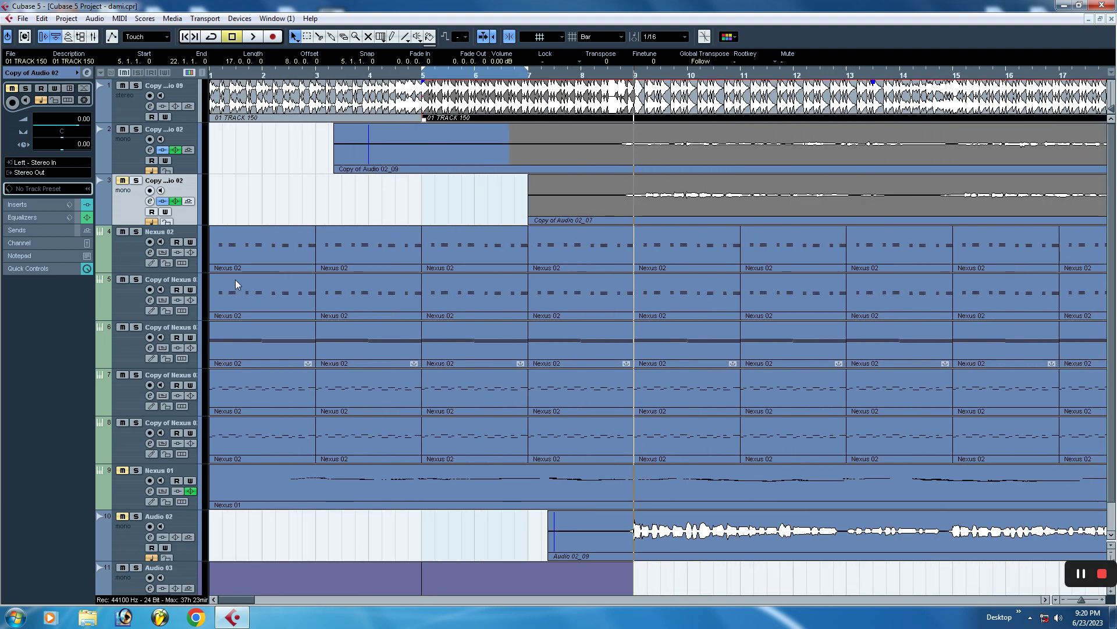
key("g")
key("g")
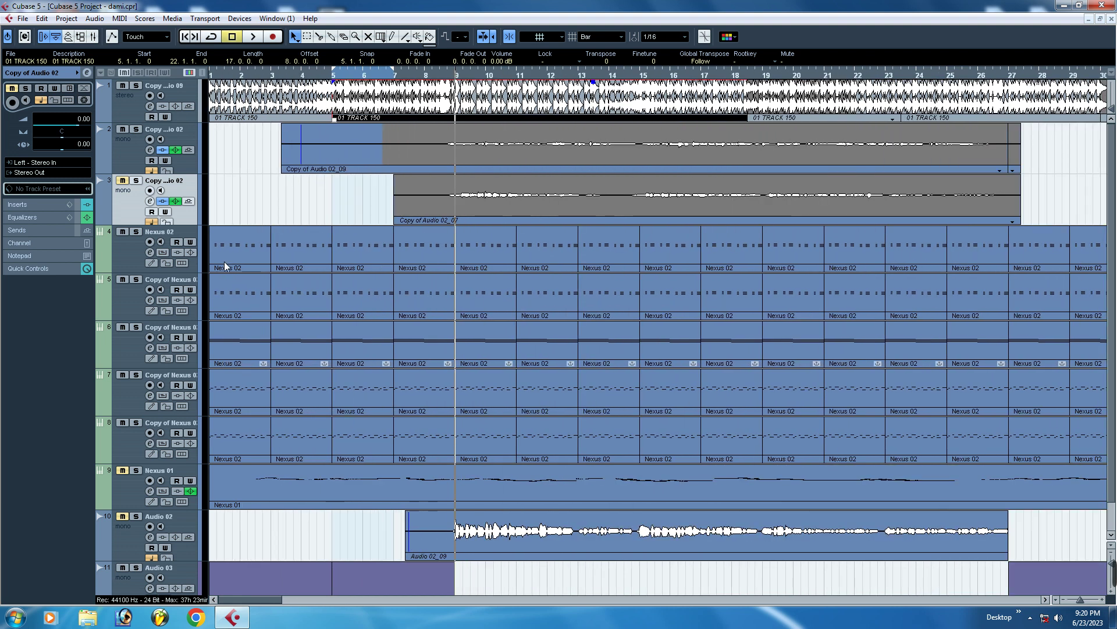
left_click(318, 75)
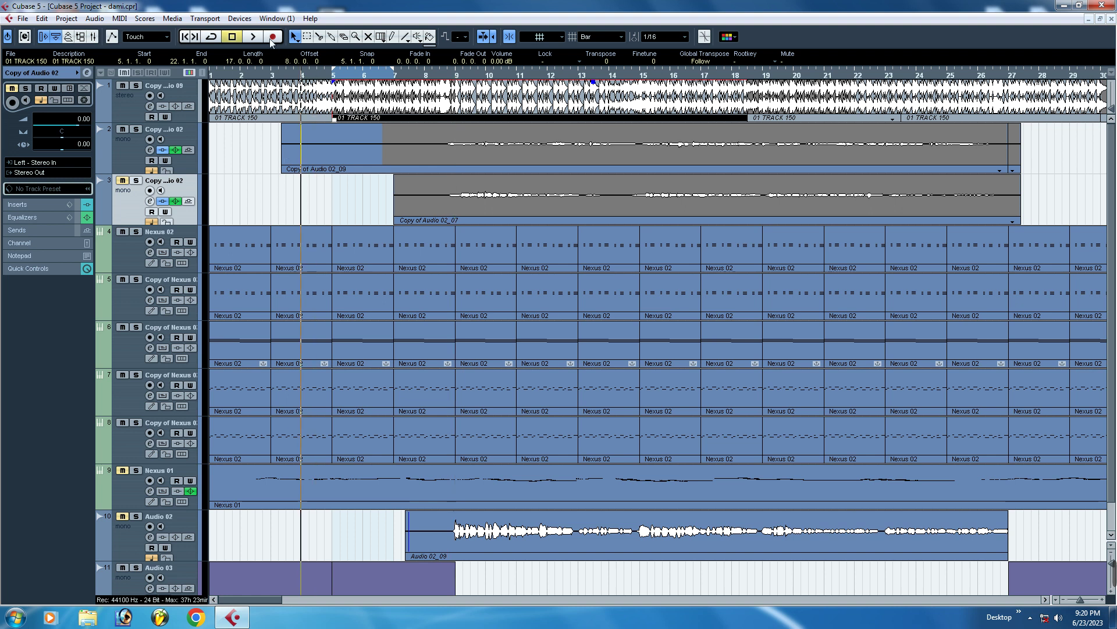
Step: Enable input monitoring on track 2 and play the project from near bar 4 until just past bar 9
left_click(160, 140)
key("space")
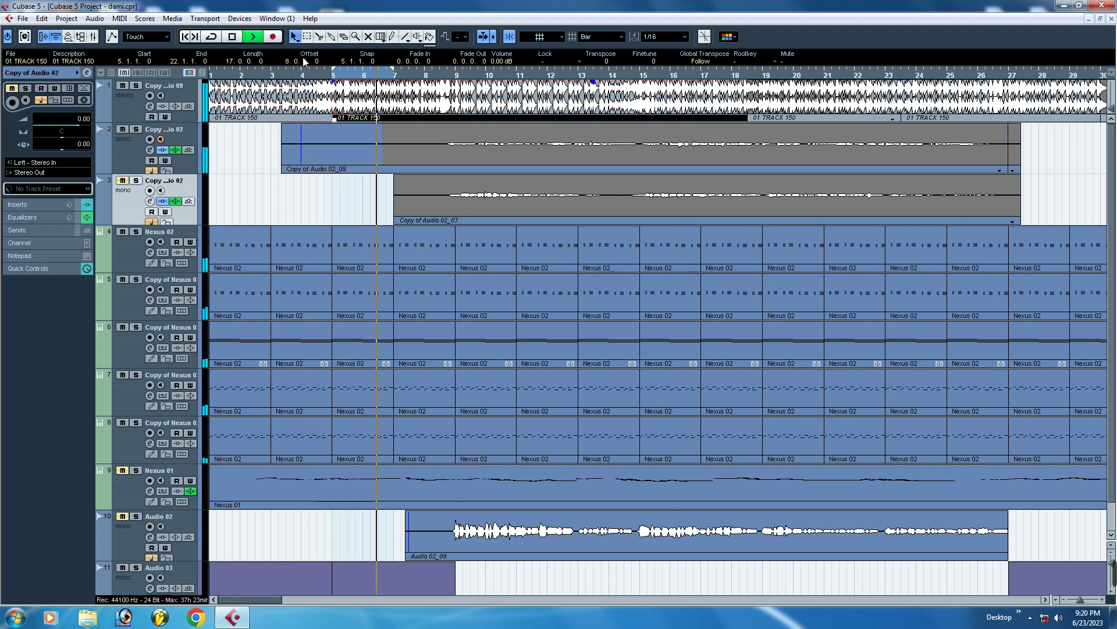
key("h")
key("h")
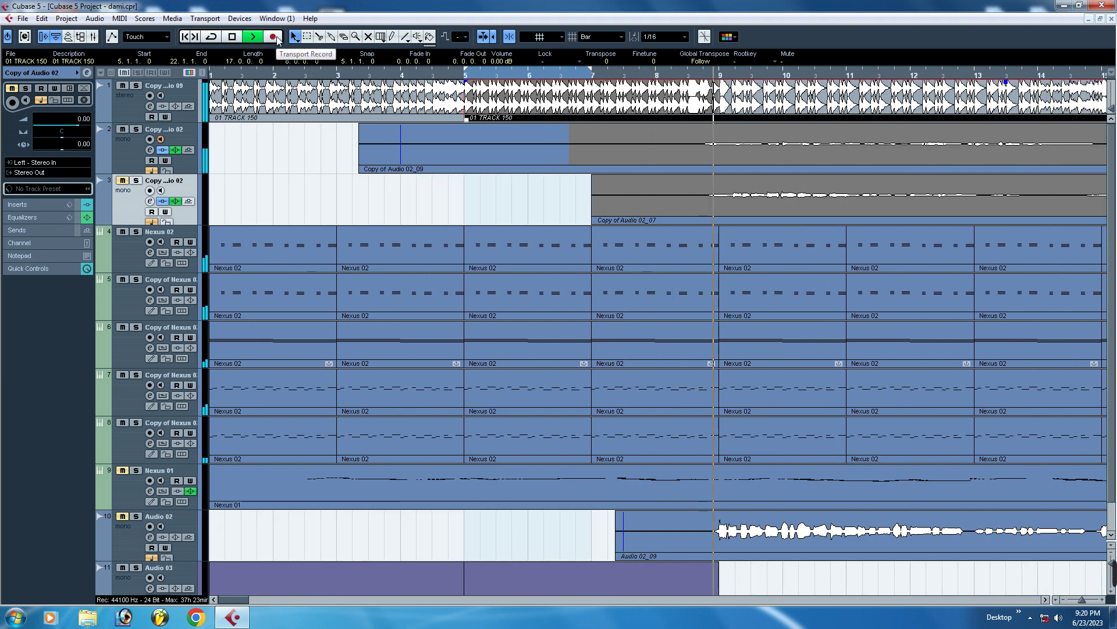
key("space")
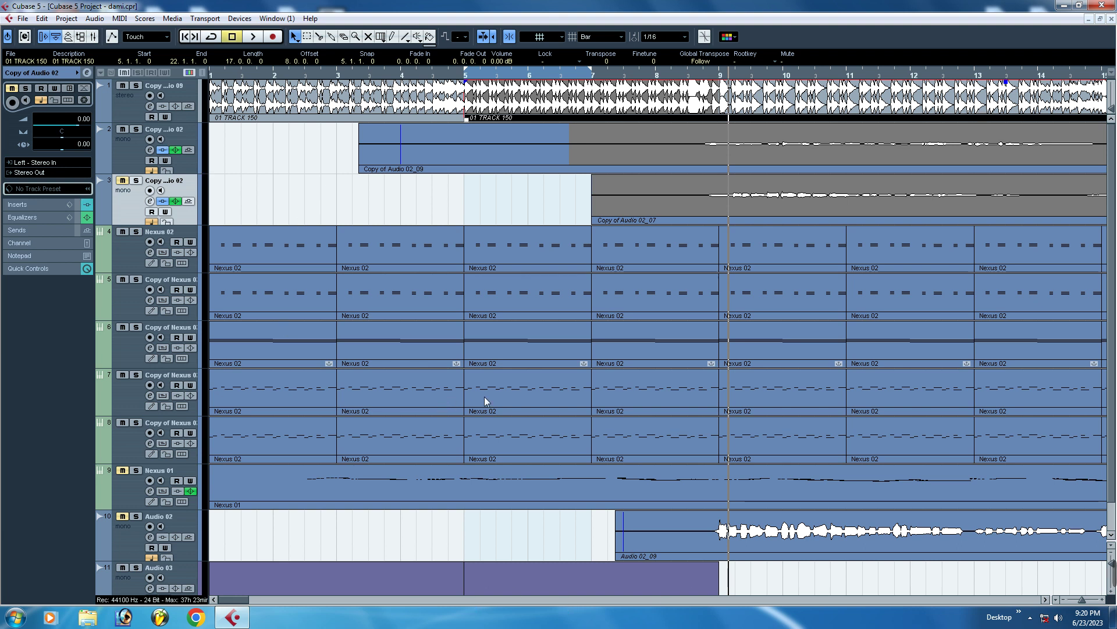
Step: Show the transport panel and open the AutoTuneVST insert of the vocal copy on track 3
scroll(484, 396, "down", 1)
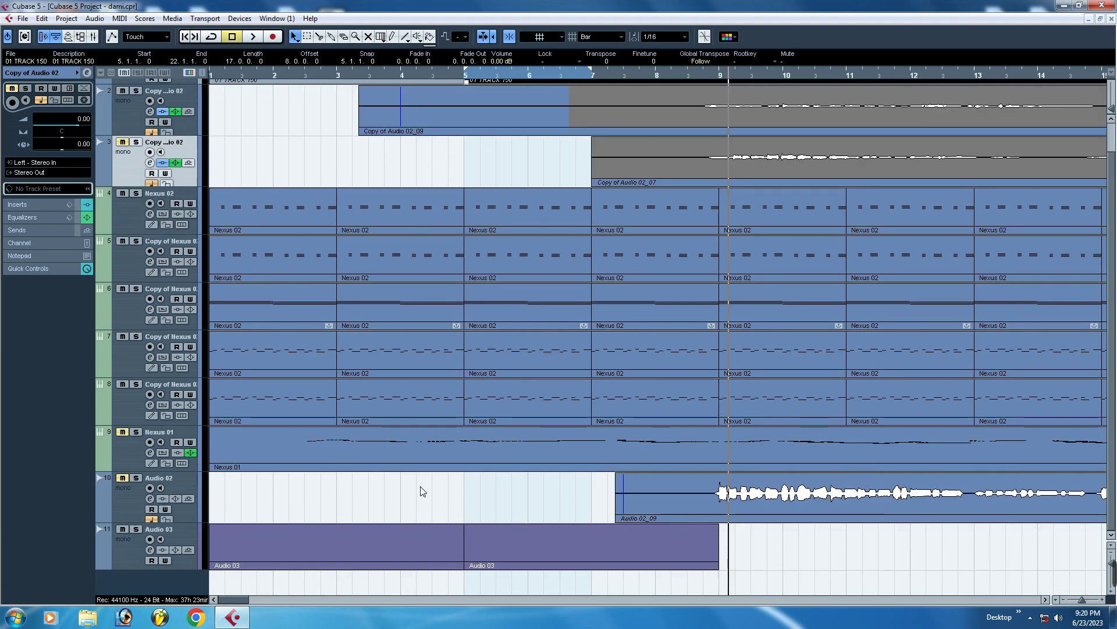
key("F2")
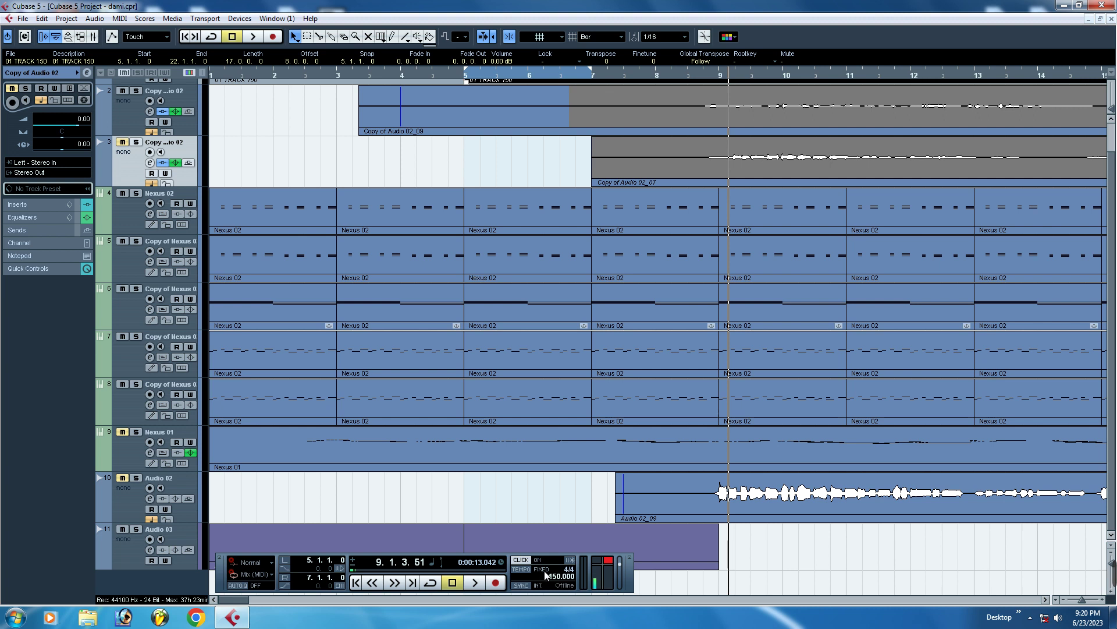
left_click(150, 163)
left_click(297, 288)
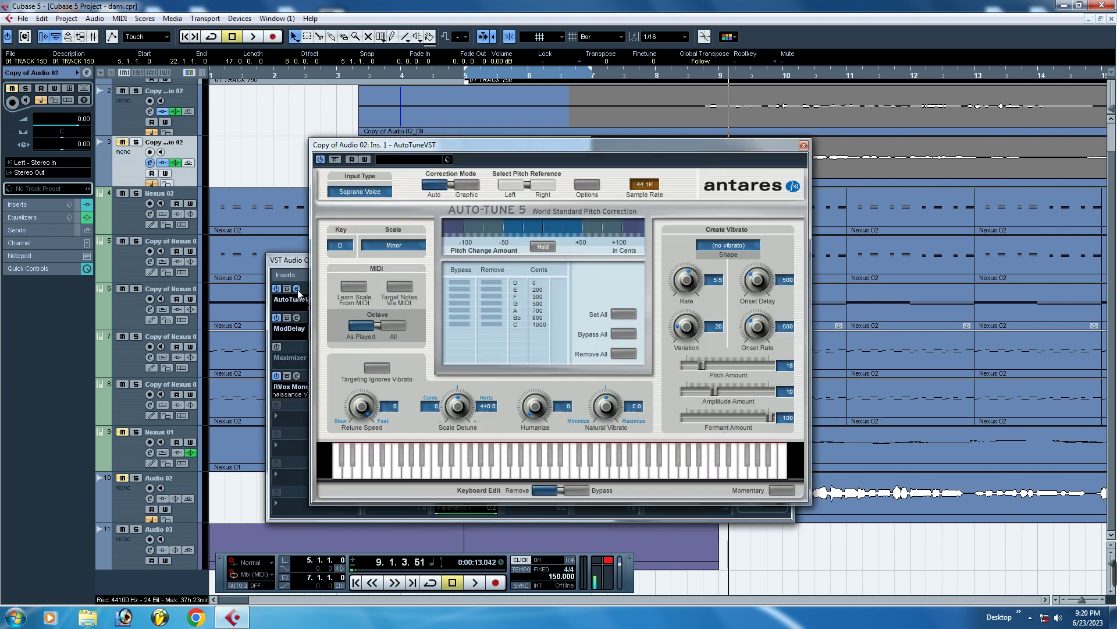
Step: Close the AutoTuneVST editor and the track 3 channel settings, and bring the whole arrangement into view from track 1
left_click(297, 289)
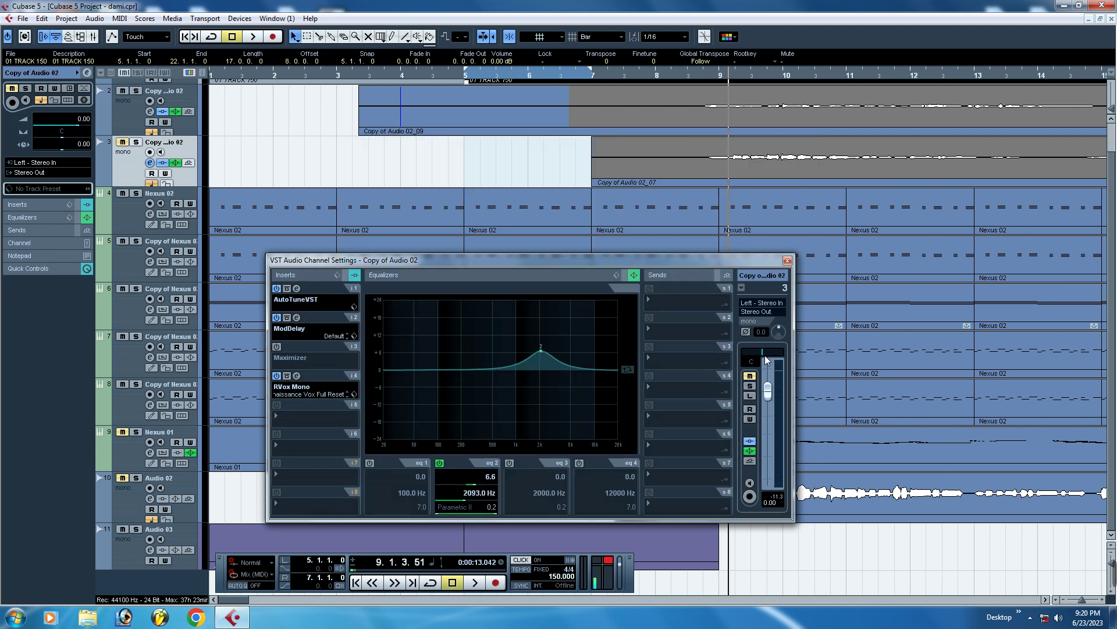
left_click(787, 261)
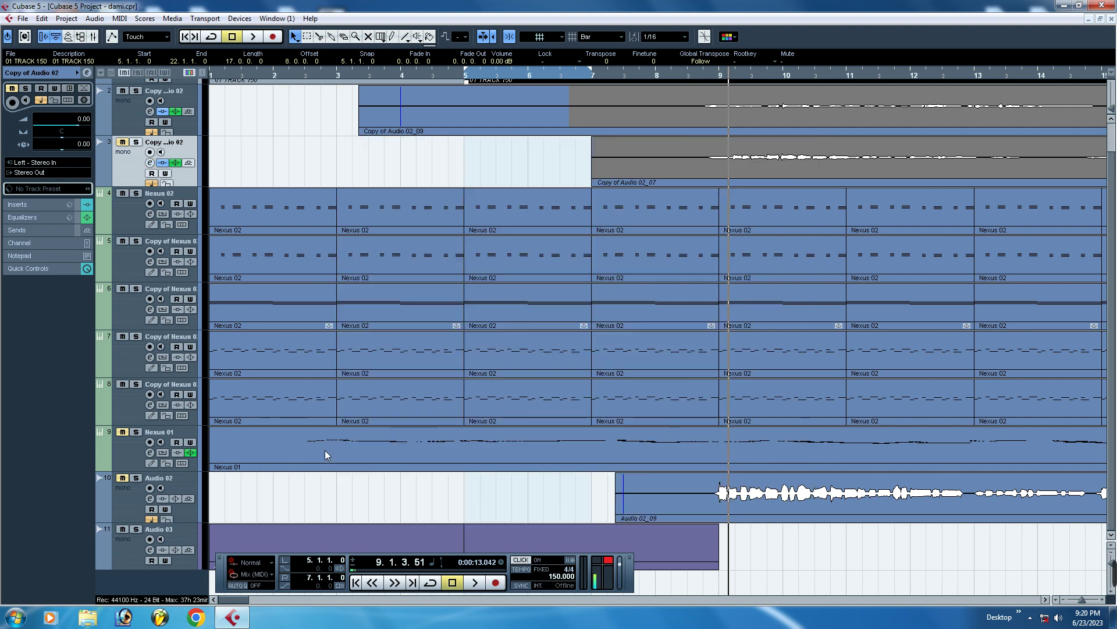
key("g")
key("g")
key("g")
key("g")
key("g")
key("g")
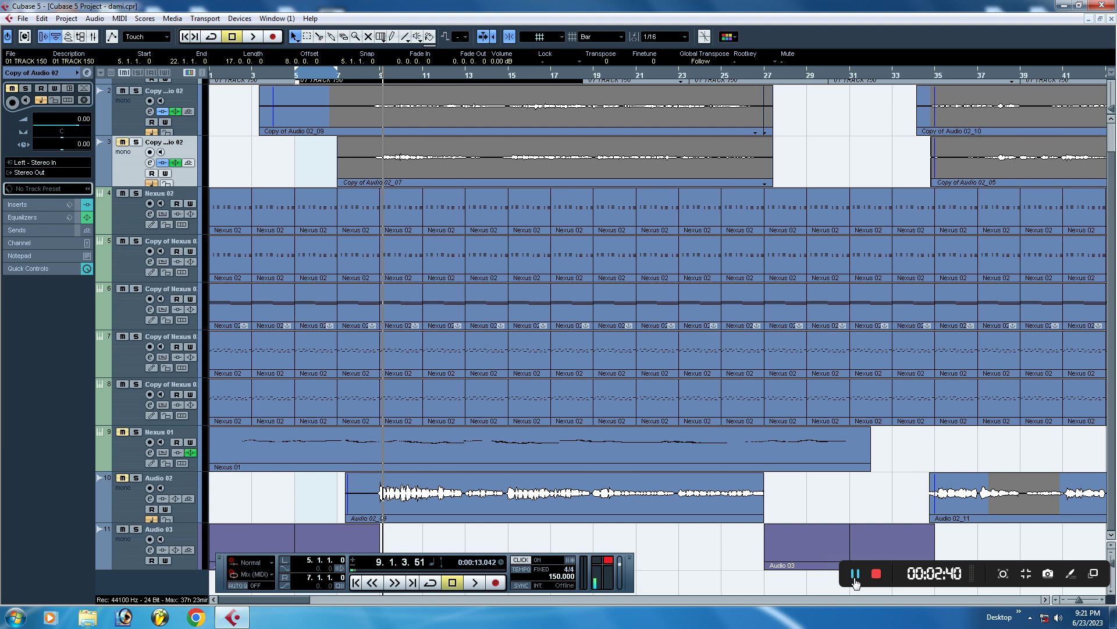
key("g")
key("g")
key("g")
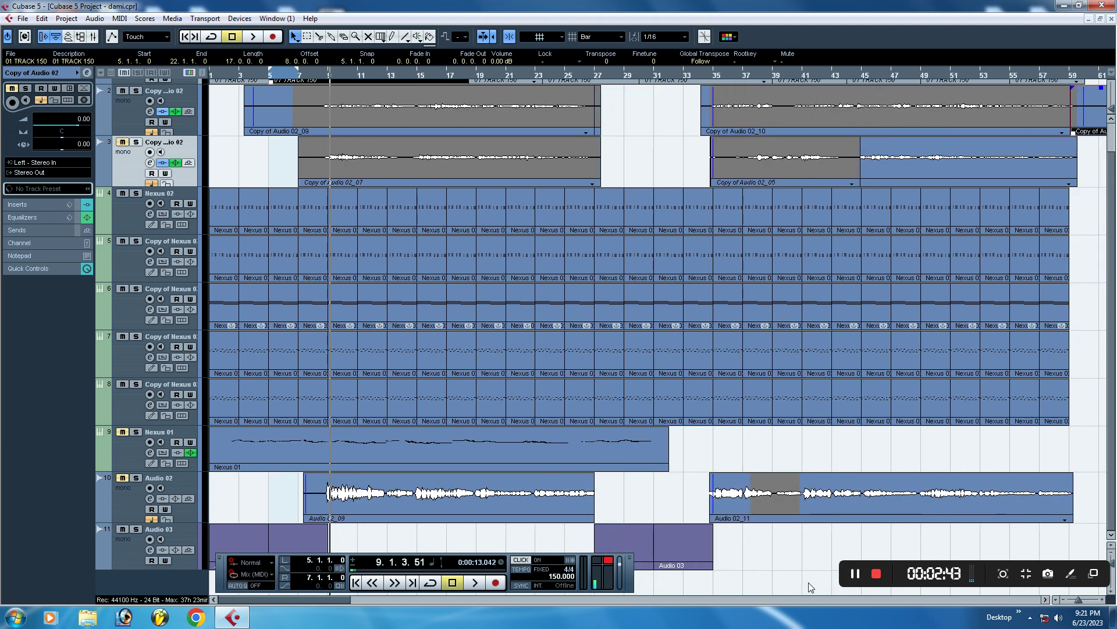
scroll(510, 429, "up", 1)
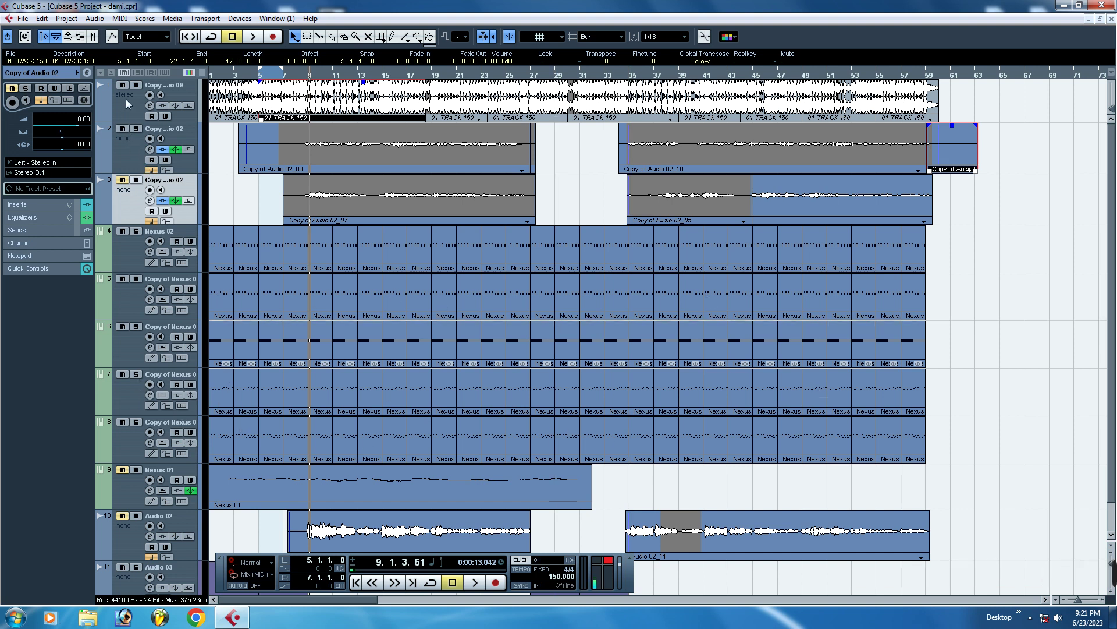
Step: Play the project from bar 9 to just past bar 12, toggling the mute of track 2 during playback
key("space")
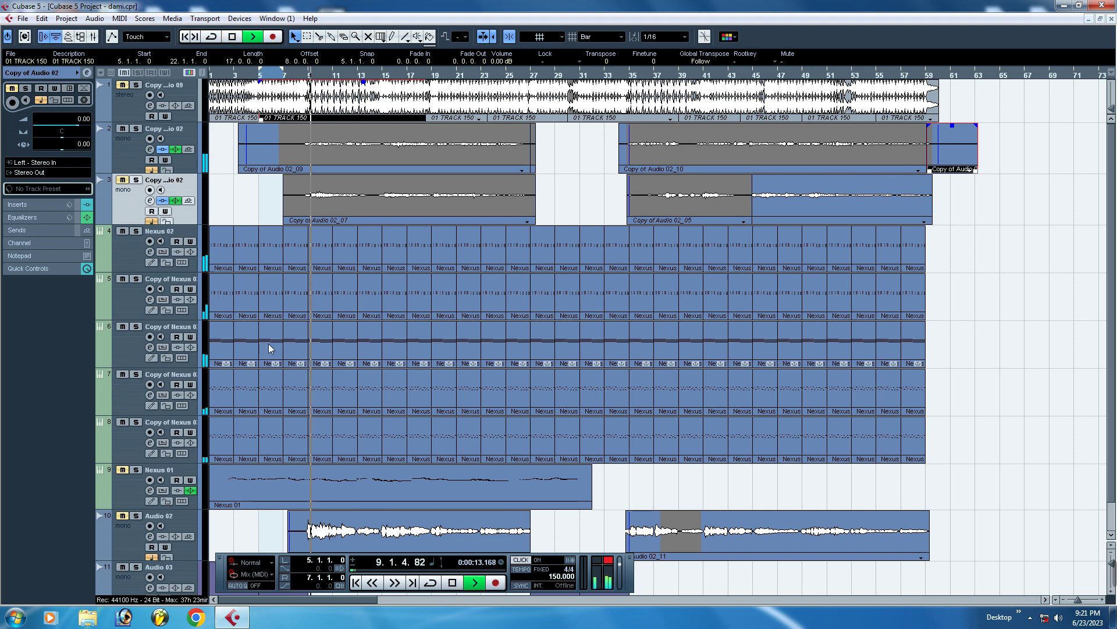
left_click(123, 129)
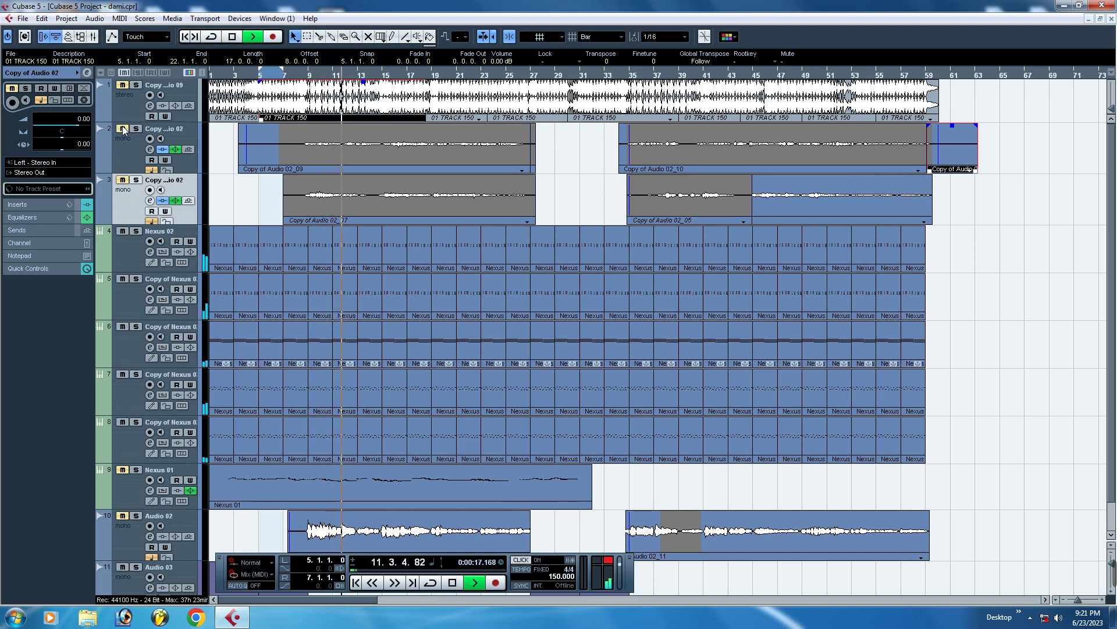
left_click(123, 130)
key("space")
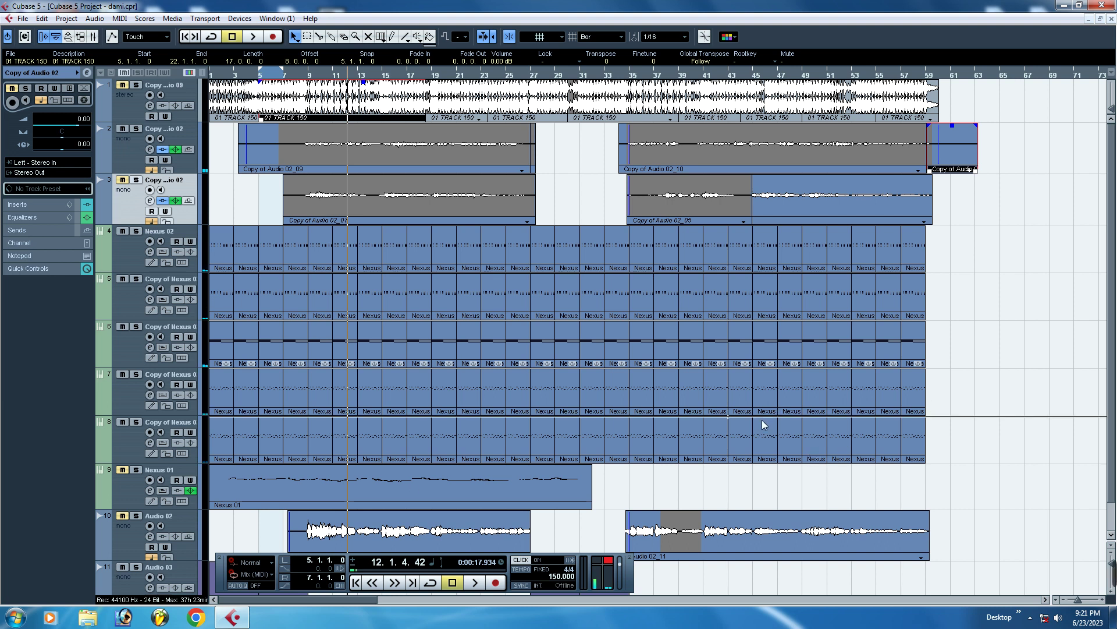
Step: Select all Nexus 02 clips on tracks 4 to 8 and assign them Color 7
key("h")
key("h")
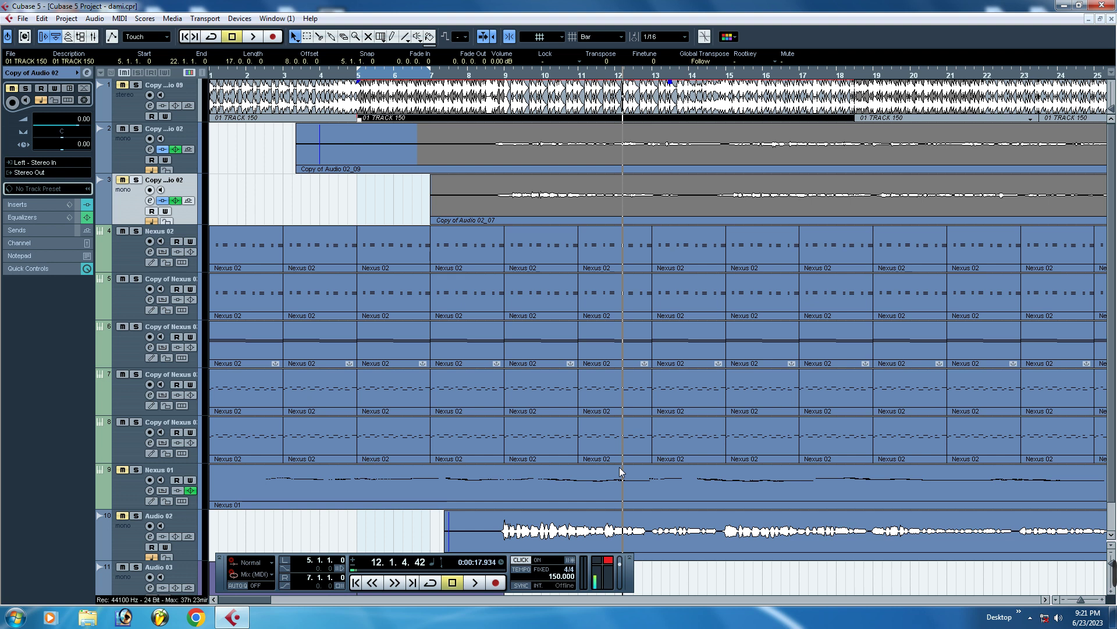
key("g")
key("g")
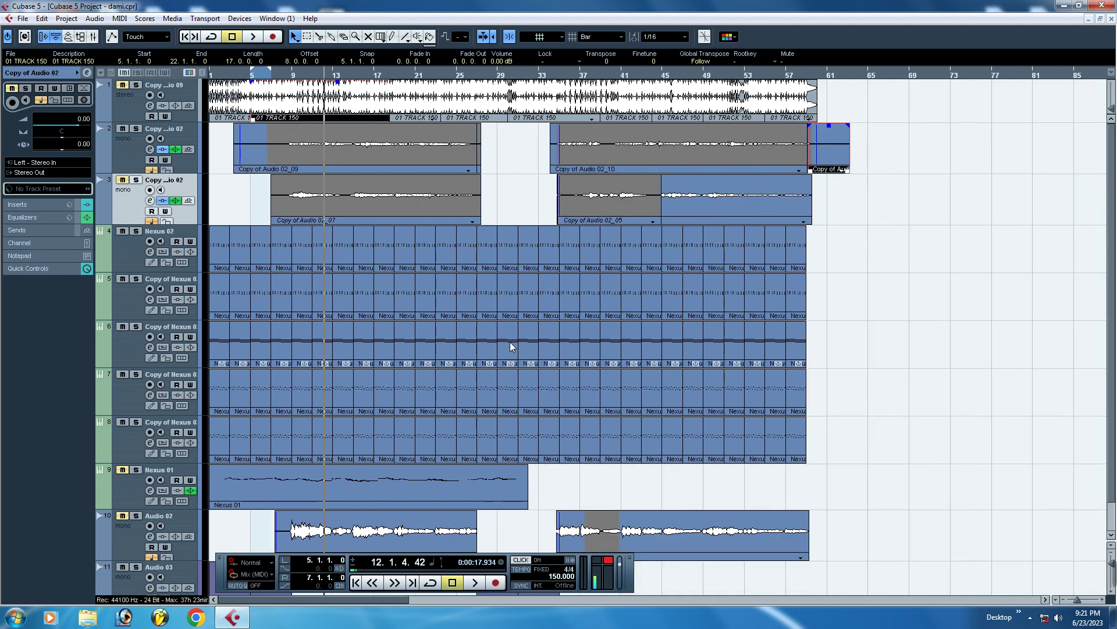
left_click_drag(841, 438, 205, 243)
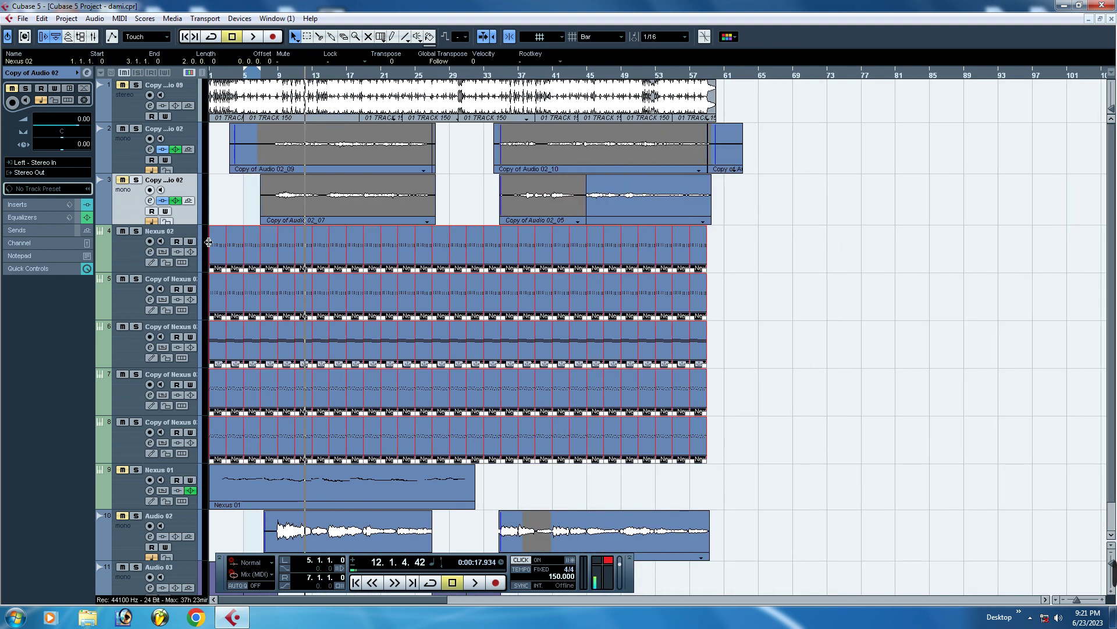
left_click(725, 39)
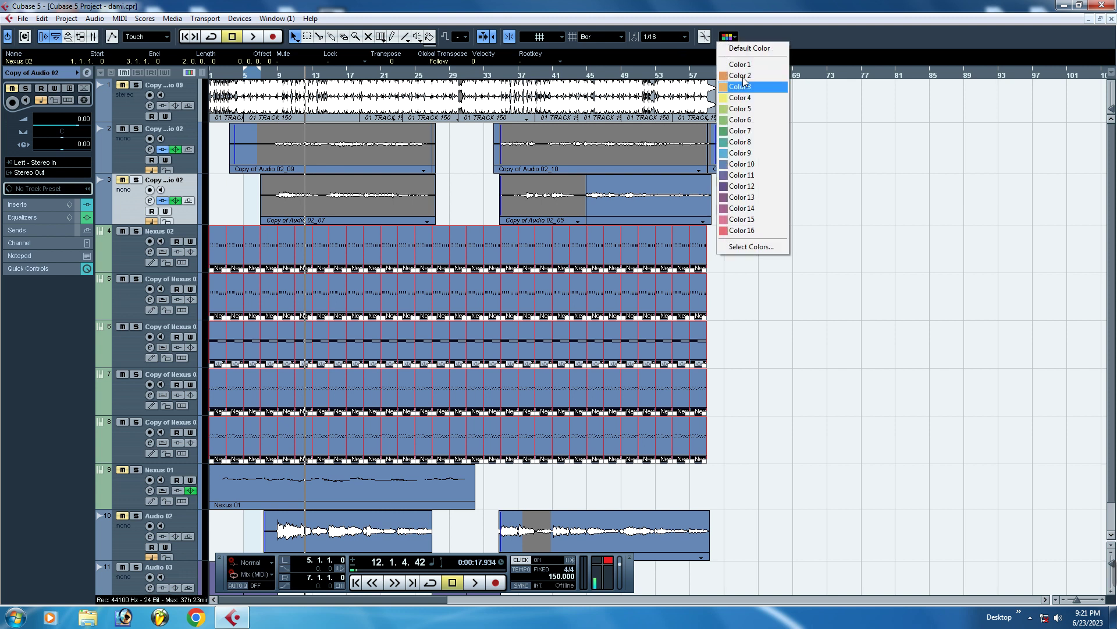
left_click(751, 133)
Step: Assign Color 14 to all clips on track 4 and Color 16 to all clips on track 6
left_click_drag(748, 253, 212, 249)
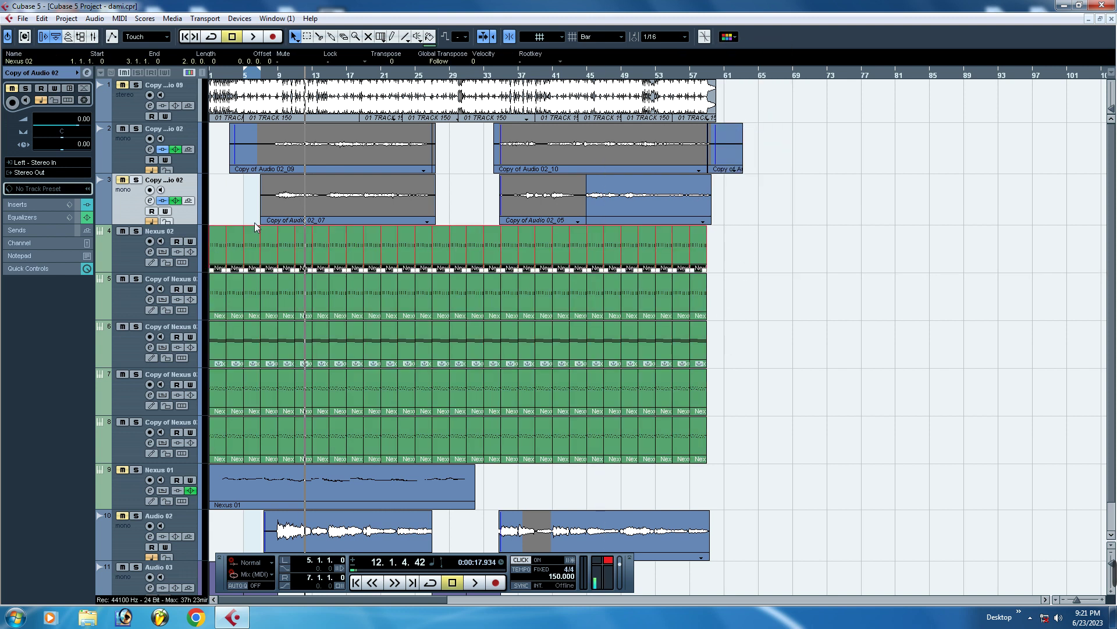
left_click(725, 37)
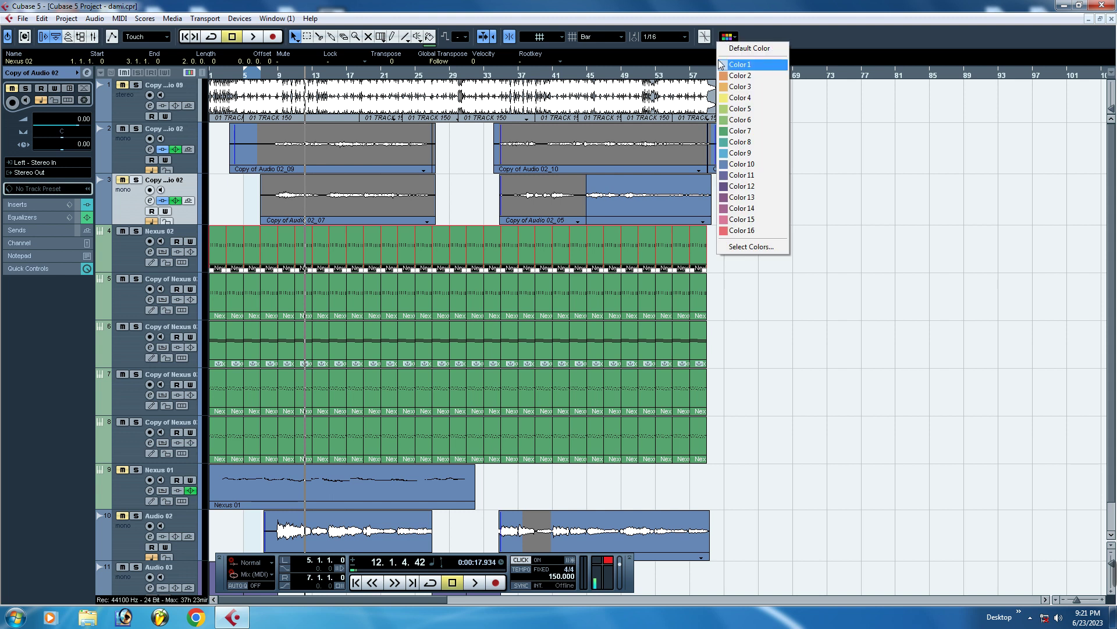
left_click(725, 211)
left_click_drag(732, 340, 214, 347)
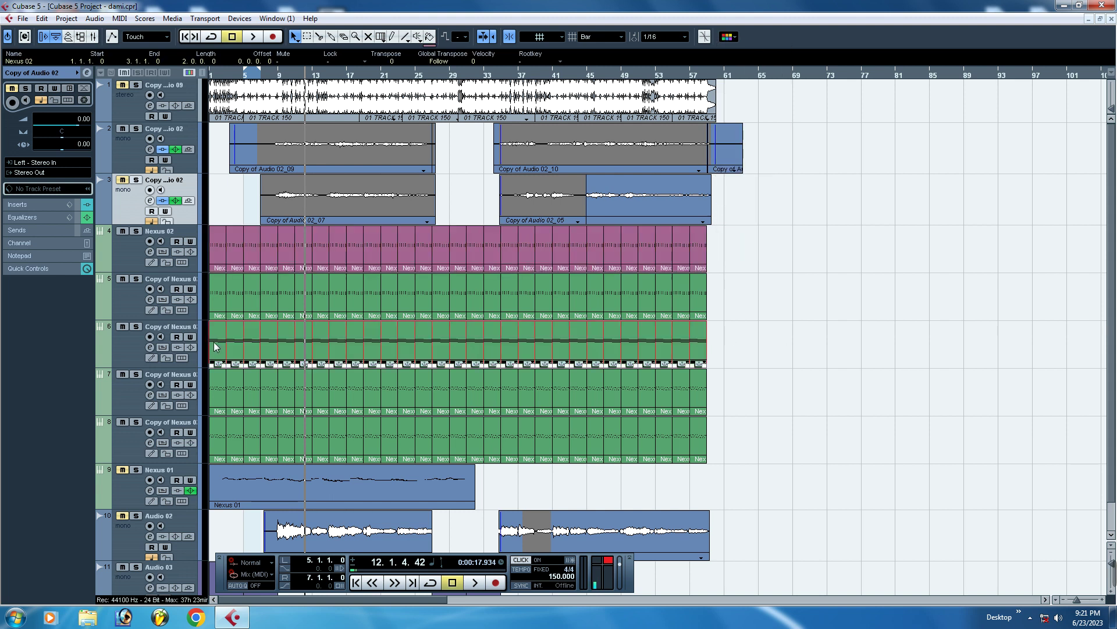
left_click(725, 40)
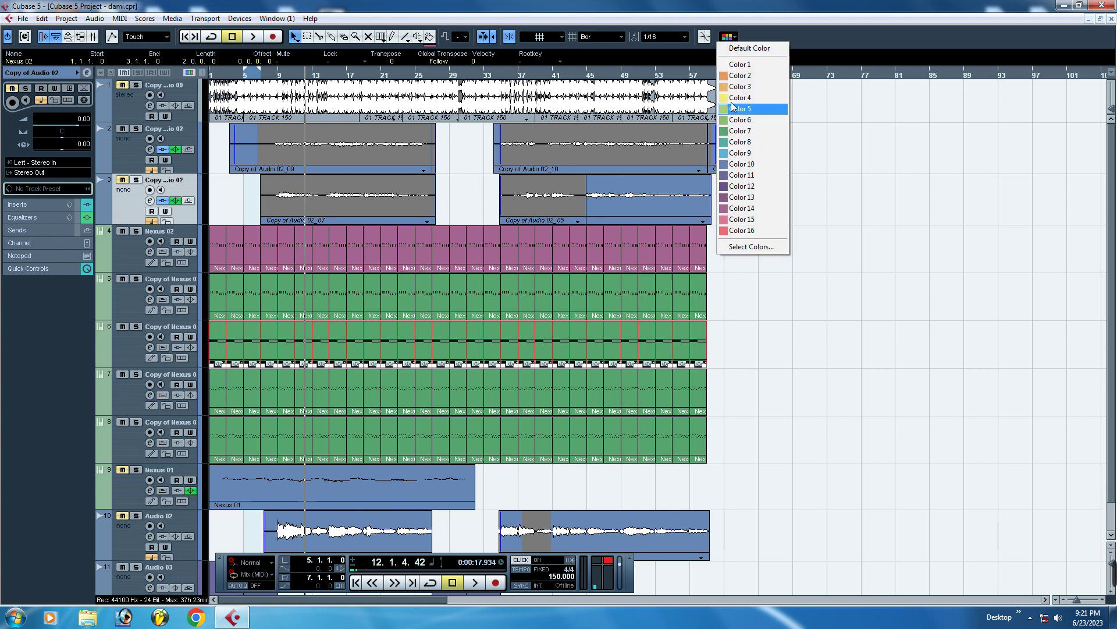
left_click(725, 231)
Step: Assign Color 4 to all clips on track 7 and Color 3 to all clips on track 8, then clear the selection
left_click(731, 391)
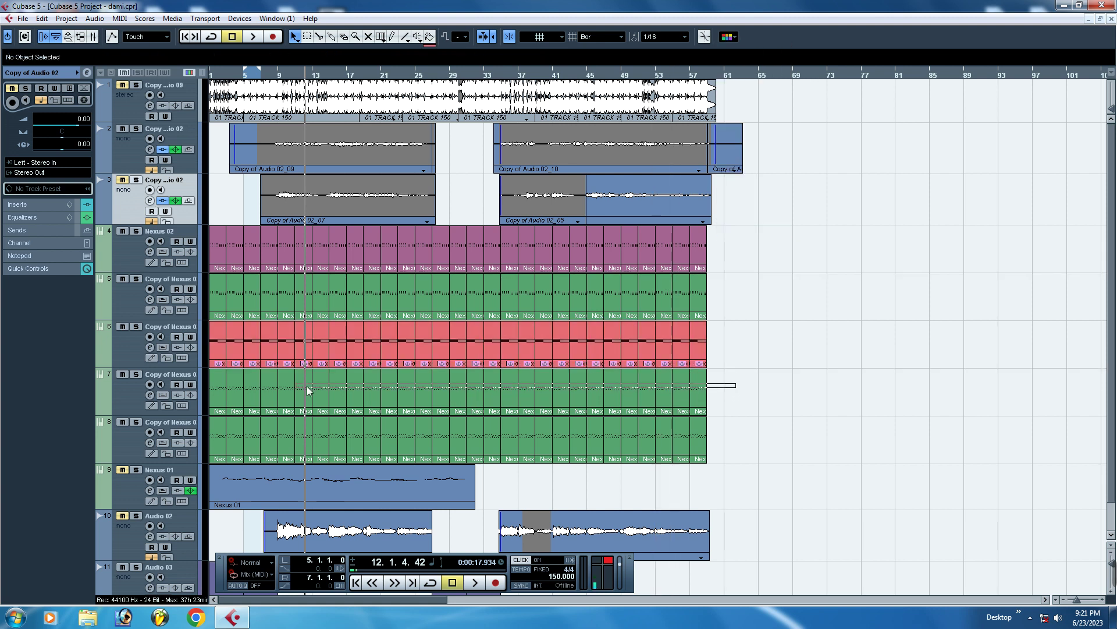
left_click(221, 393)
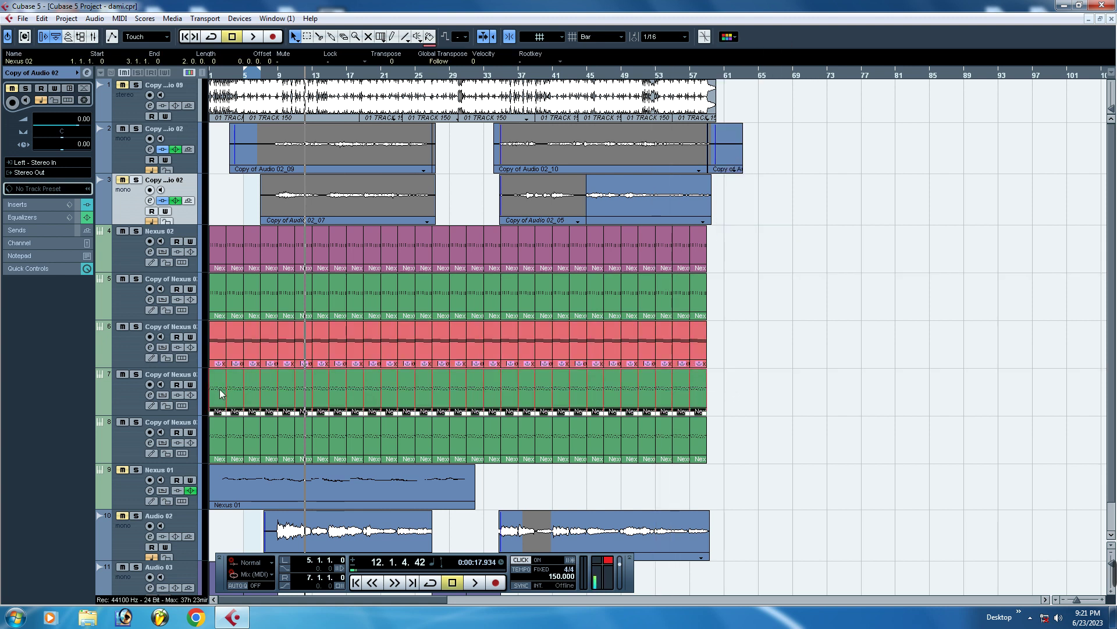
left_click(724, 38)
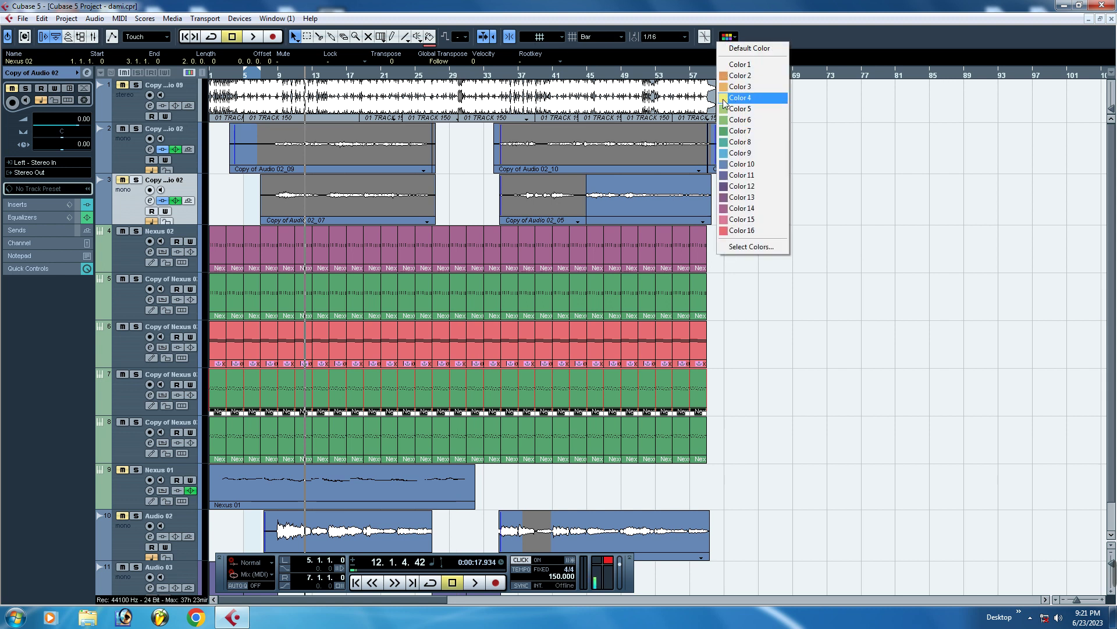
left_click(738, 98)
left_click_drag(762, 450, 195, 446)
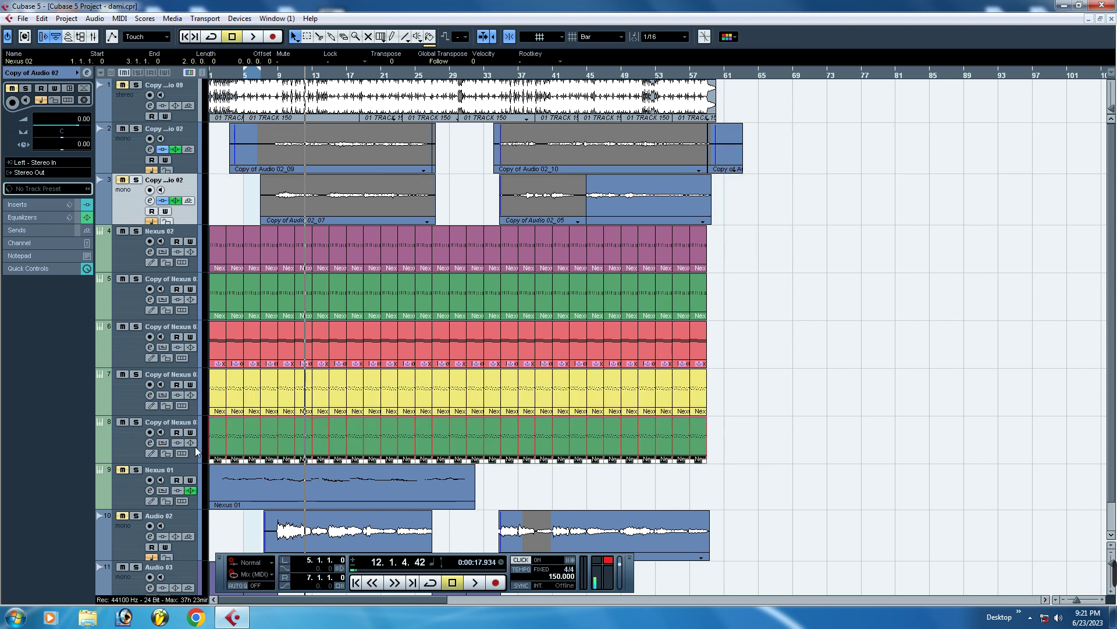
left_click(731, 37)
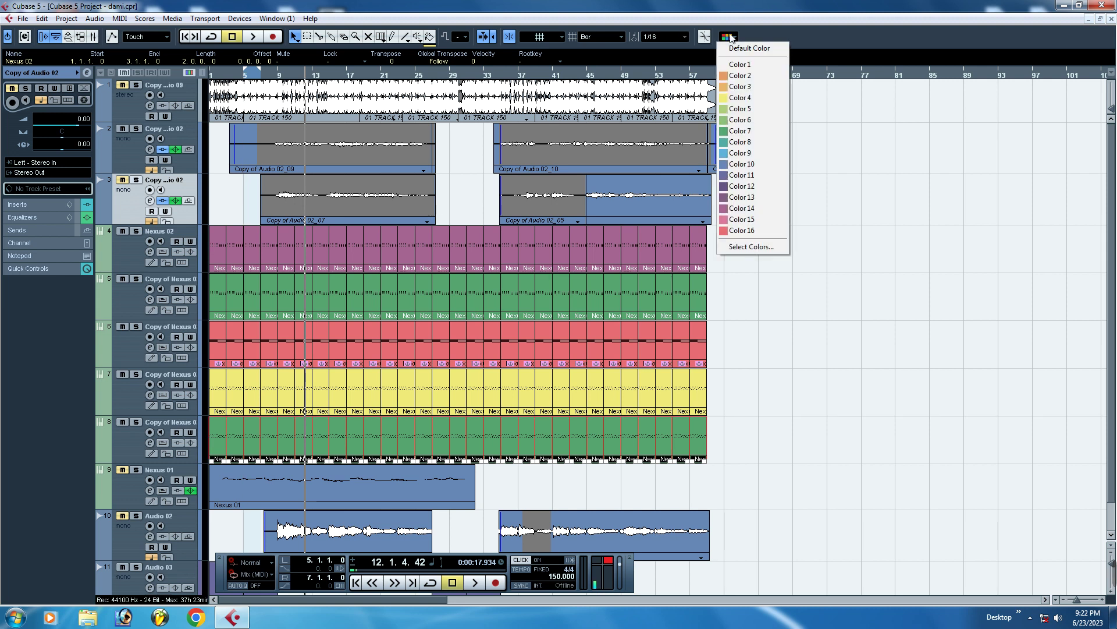
left_click(739, 87)
left_click(783, 155)
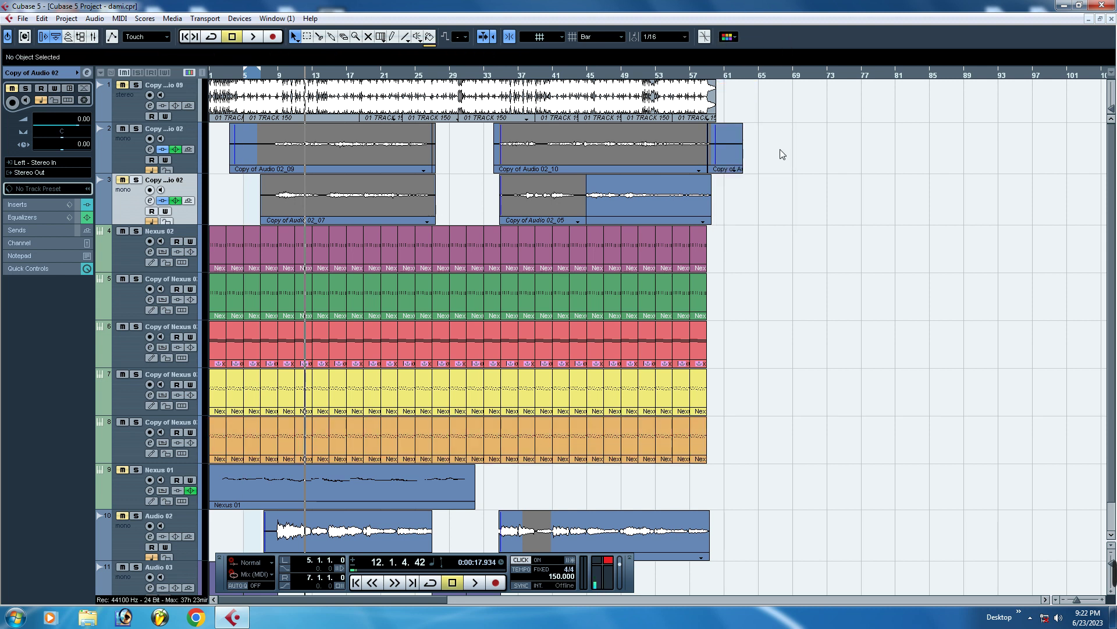
Step: Select all vocal clips on track 2 and assign them Color 9
left_click(239, 151)
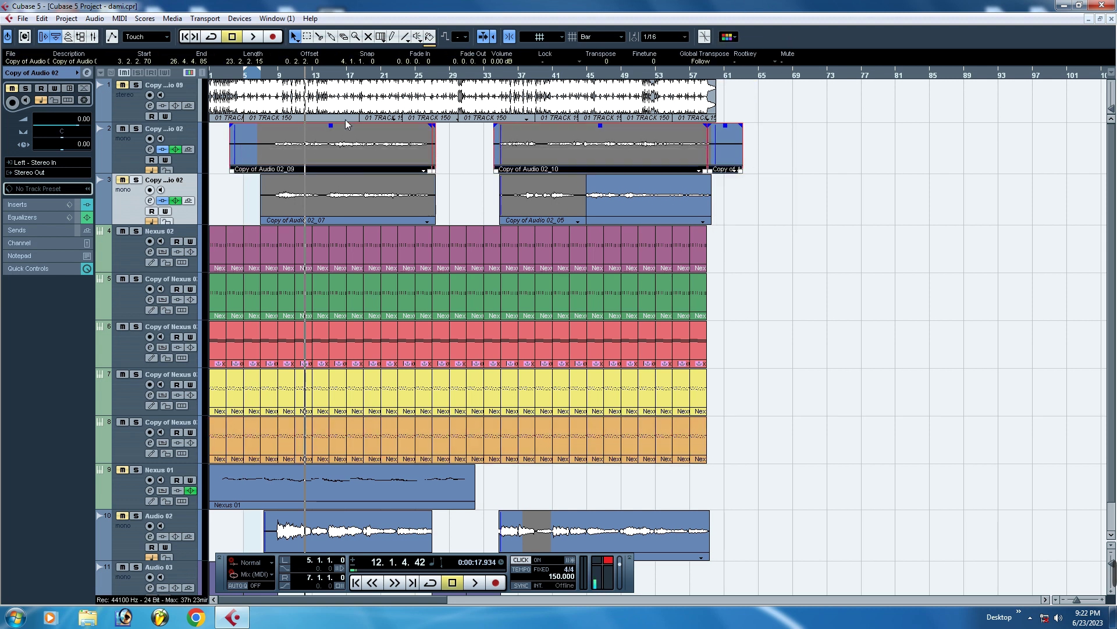
left_click(726, 38)
left_click(739, 153)
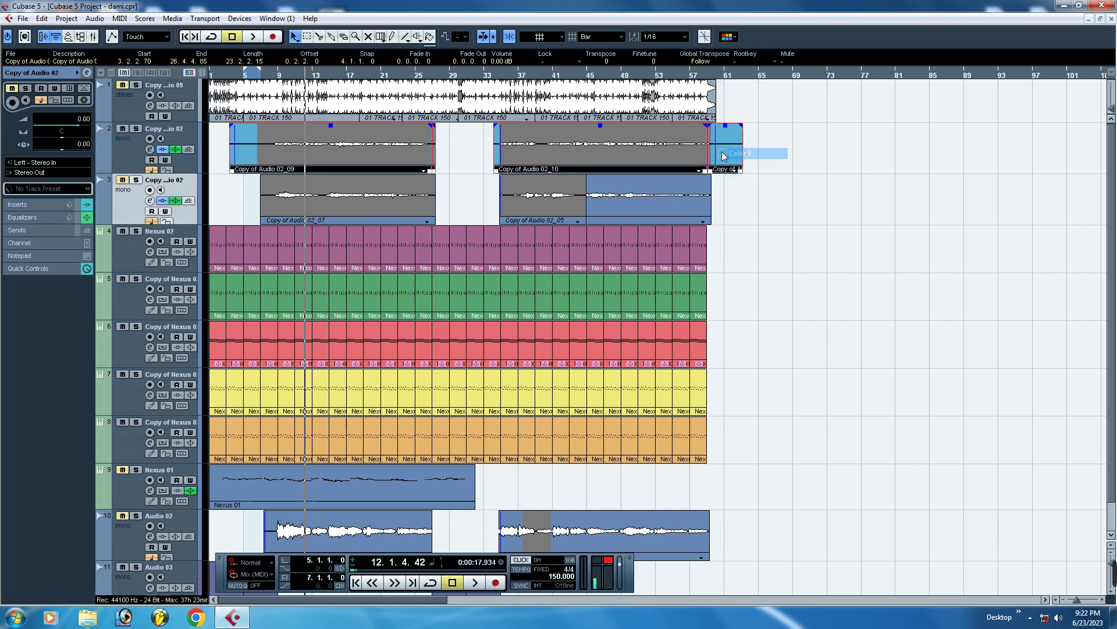
Step: Move the playback position to bar 34 and unmute the original vocal on track 10, Audio 02
left_click(237, 74)
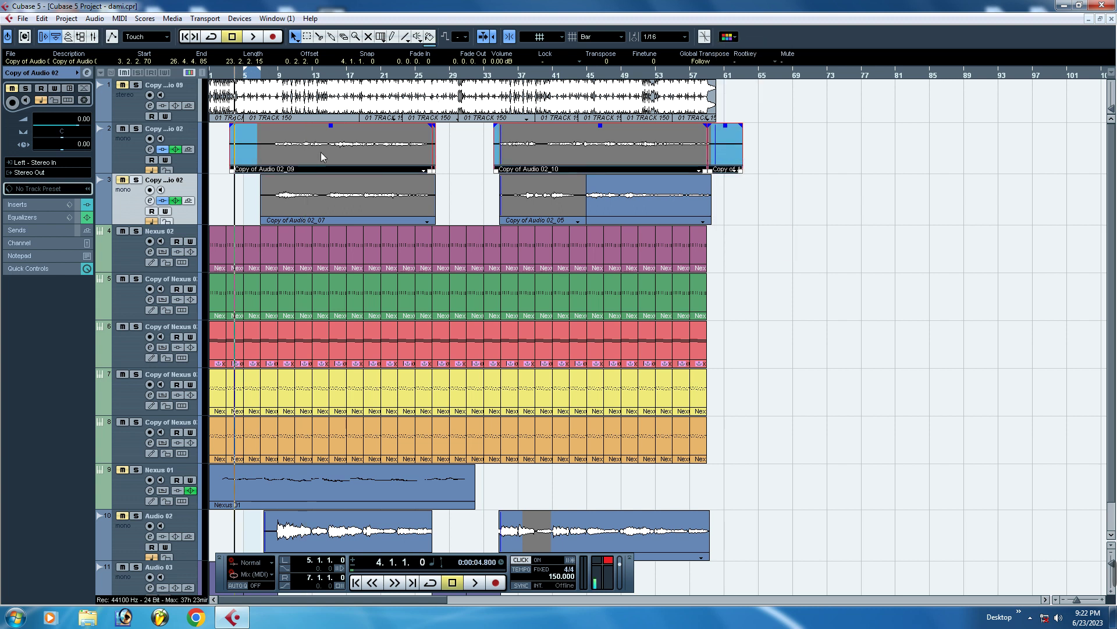
left_click(494, 77)
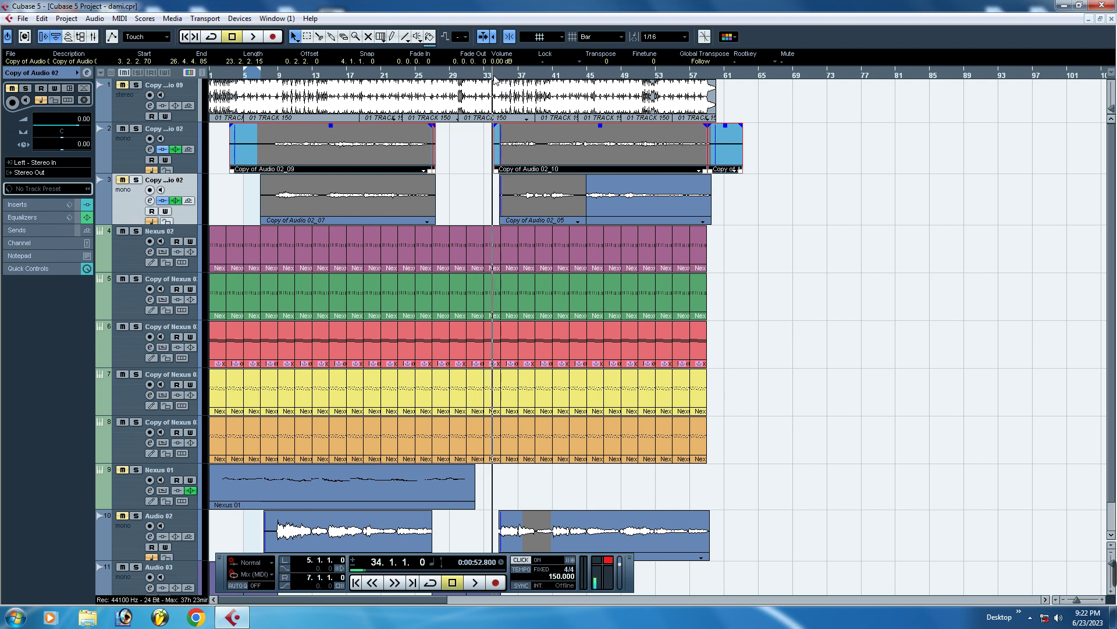
left_click(115, 519)
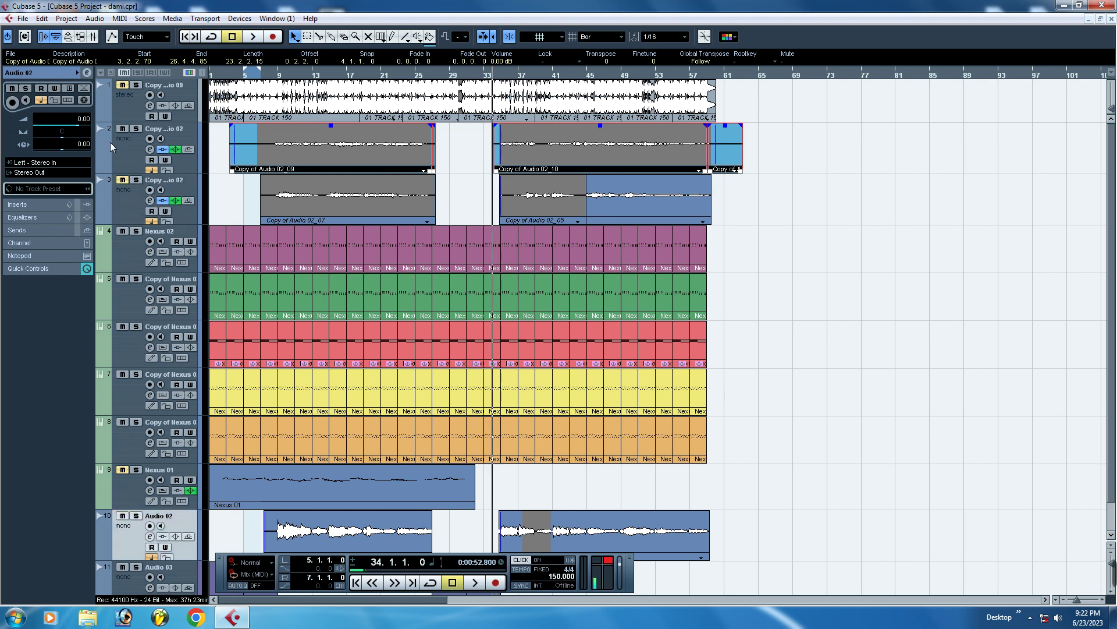
Step: Play the project from bar 34 until past bar 41, unmuting the beat on track 1 during playback
key("space")
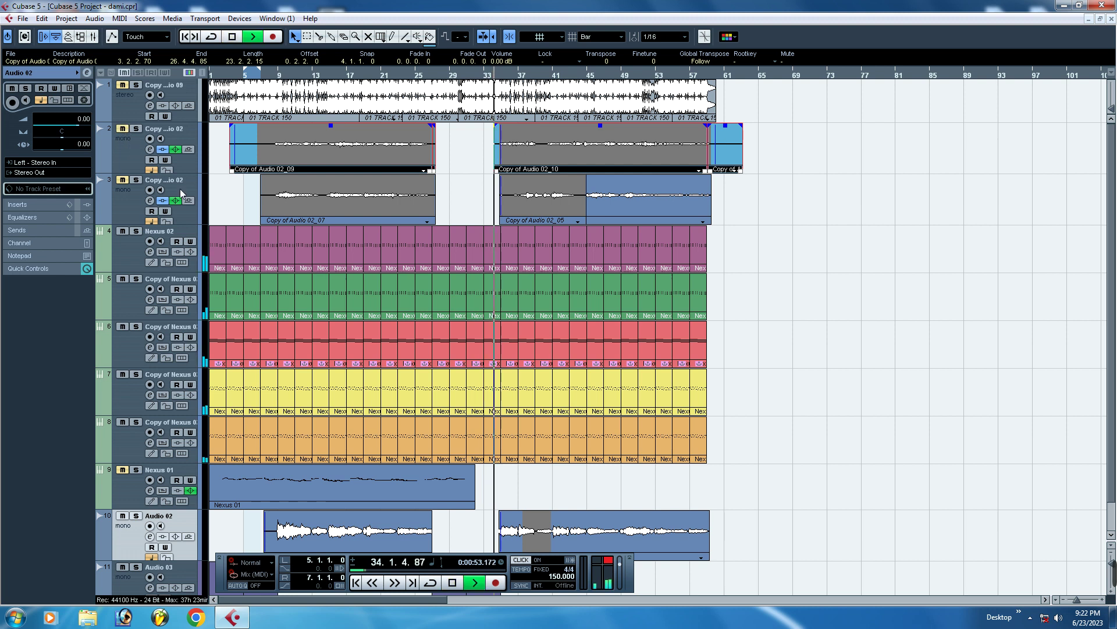
left_click(120, 87)
key("h")
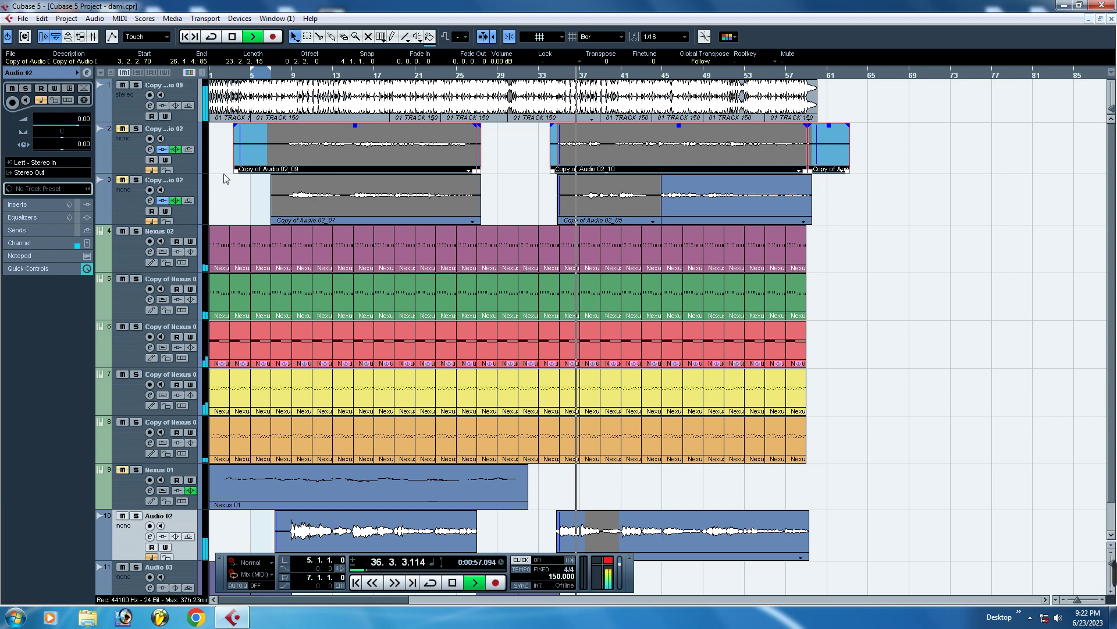
key("h")
key("h")
key("h")
key("h")
key("h")
key("h")
key("h")
key("h")
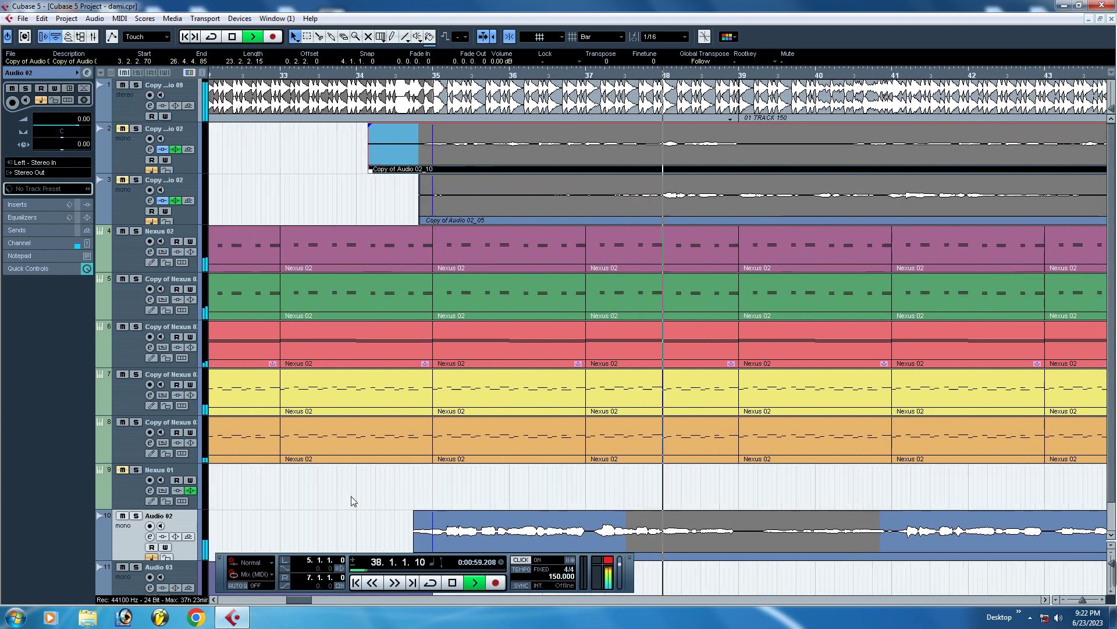
key("g")
key("g")
key("g")
key("g")
key("g")
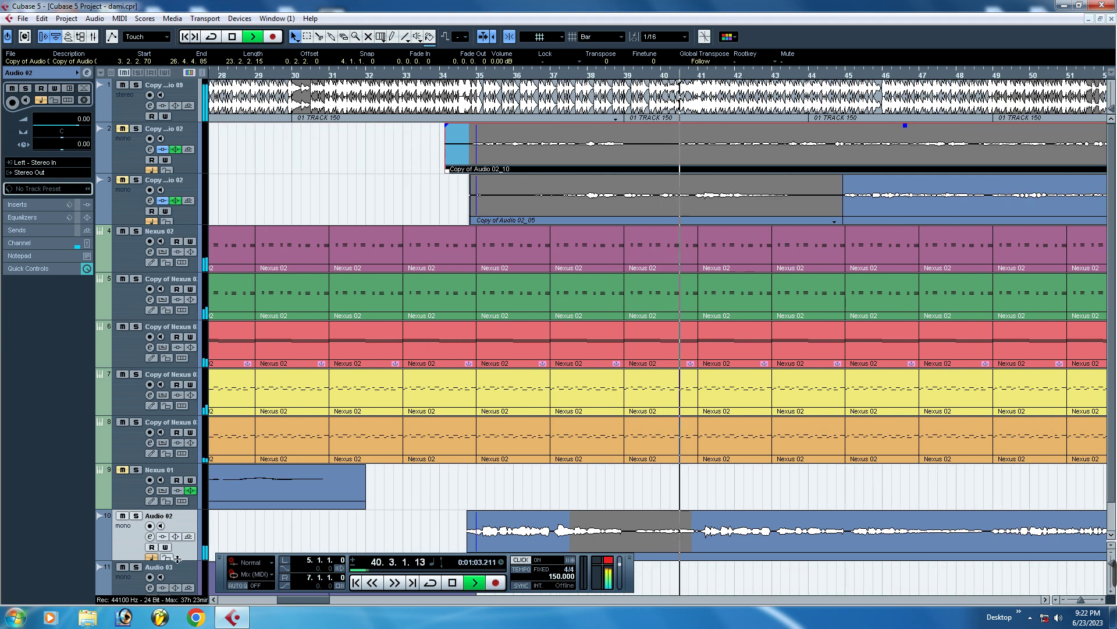
key("space")
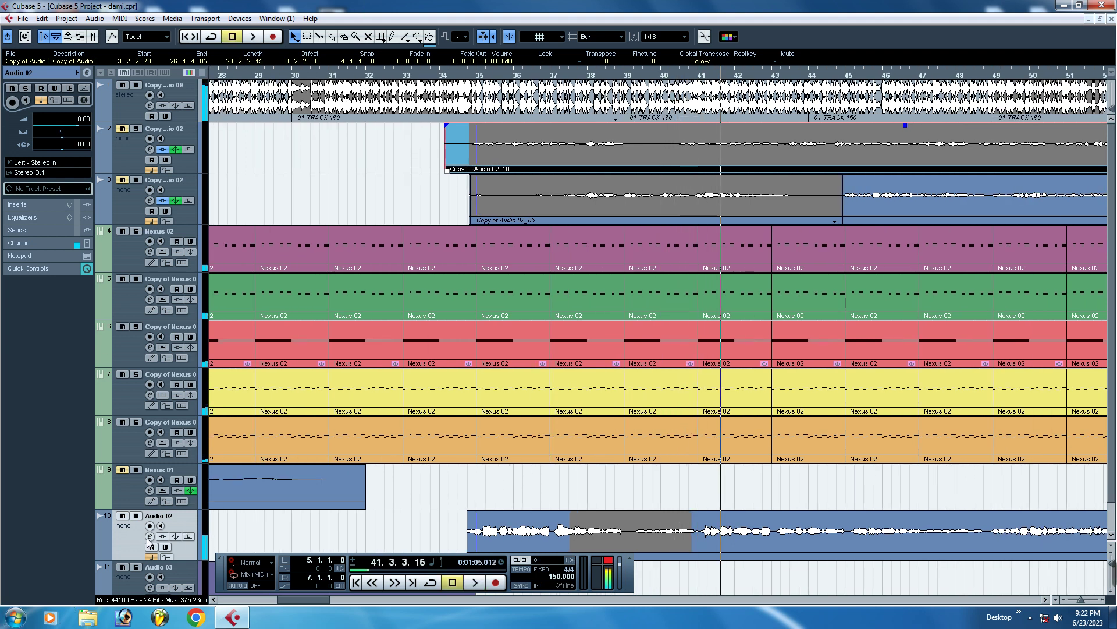
Step: Open the channel settings of track 10, Audio 02, and enable its AutoTuneVST, ModDelay, DeEsser and Maximizer inserts
left_click(150, 536)
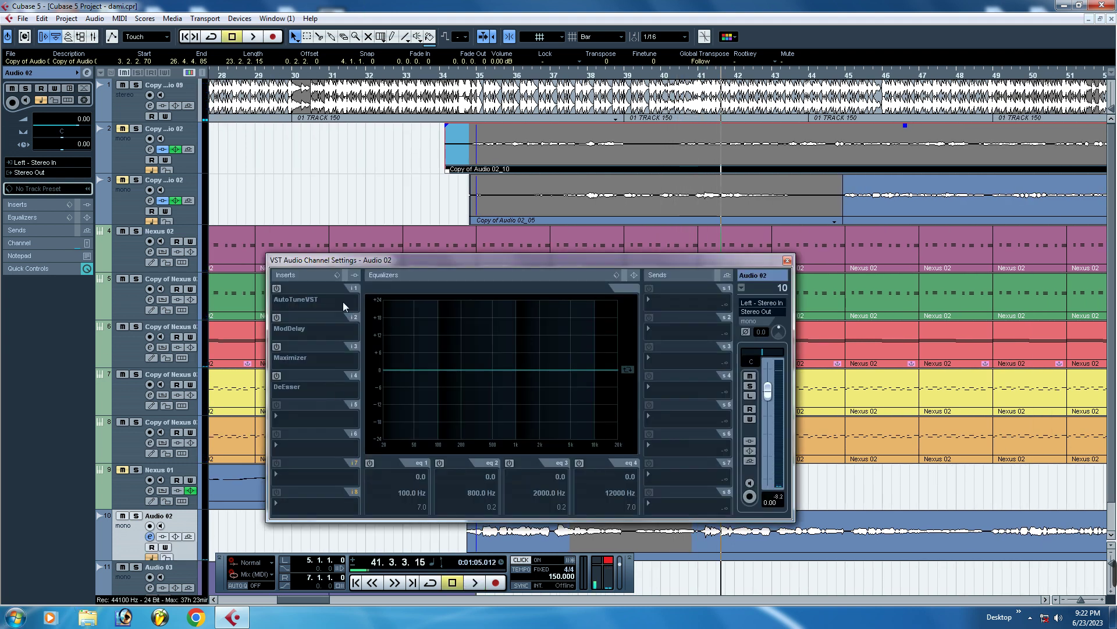
left_click(277, 288)
left_click(277, 318)
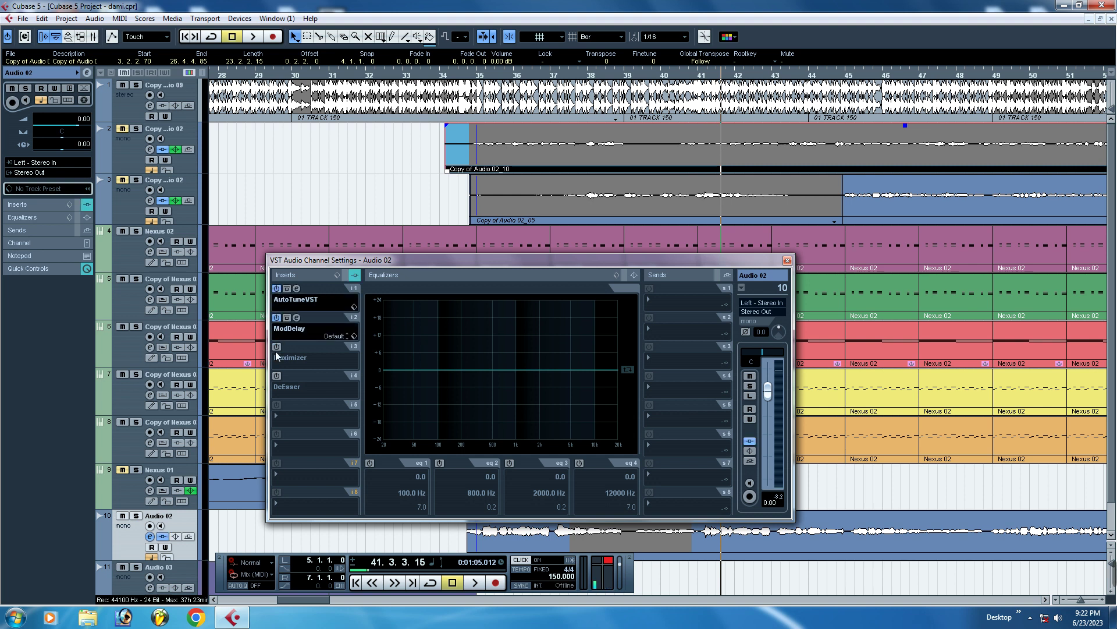
left_click(277, 376)
left_click(277, 347)
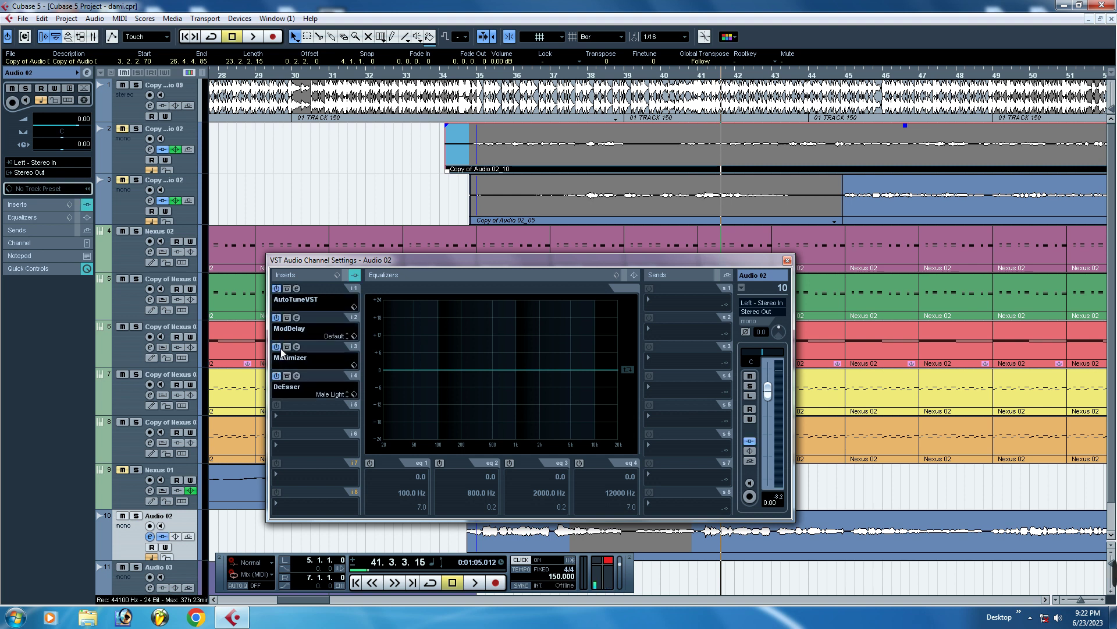
Step: During playback, boost Audio 02's EQ band 2 by about 8.2 dB at 2359 Hz, and close its channel settings
left_click(296, 289)
left_click(296, 289)
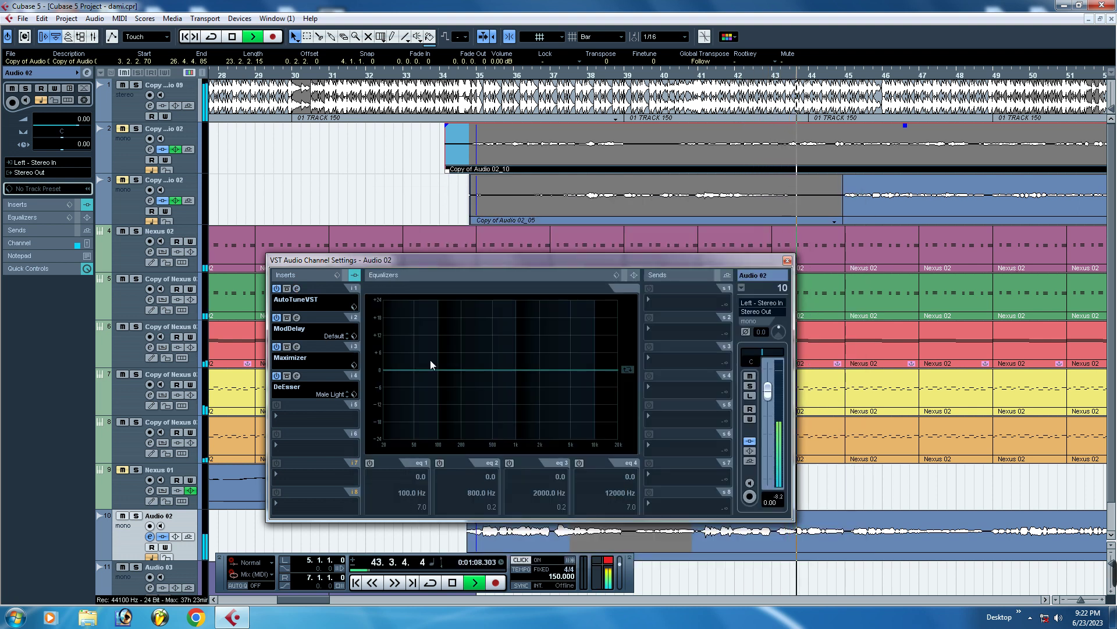
left_click(543, 370)
left_click_drag(542, 371, 545, 346)
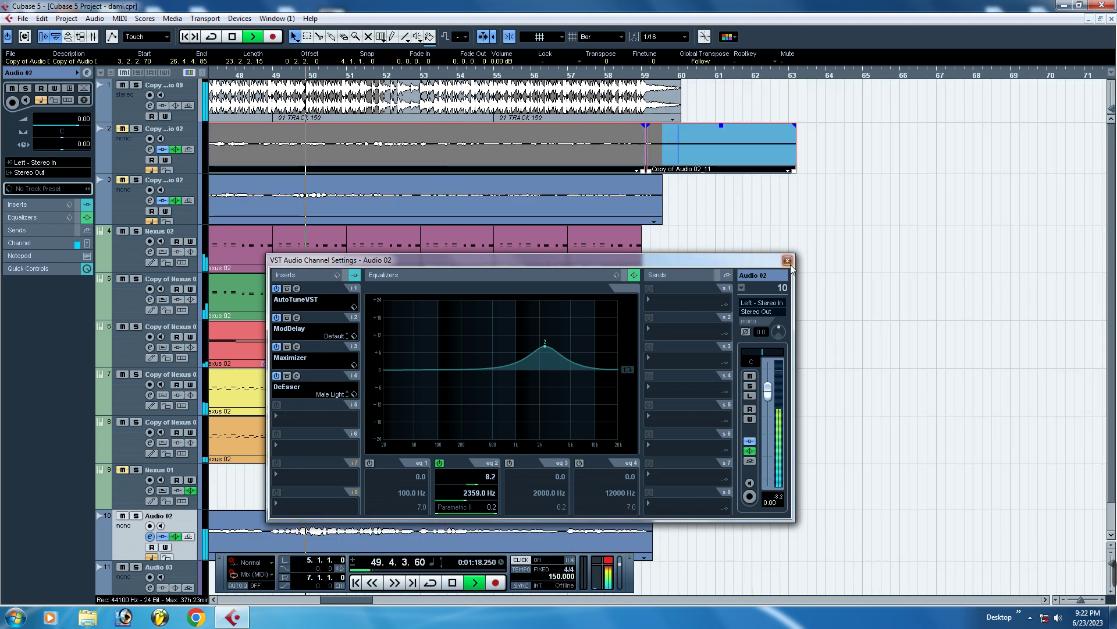
left_click(787, 260)
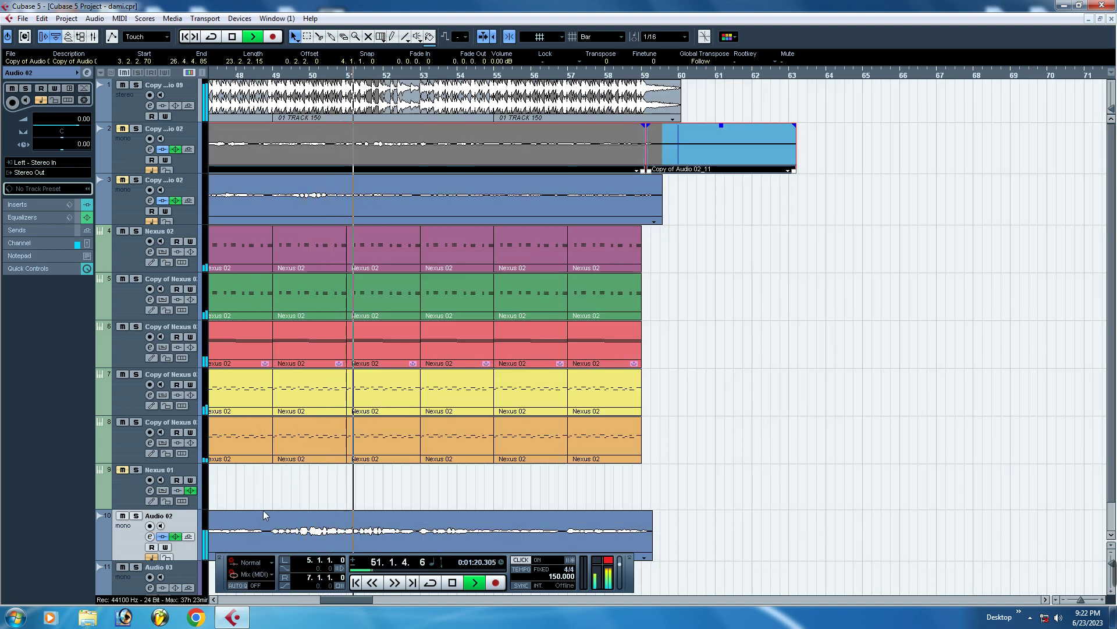
Step: Mute track 10, Audio 02, and let the project play until past bar 59 before stopping playback
left_click(123, 516)
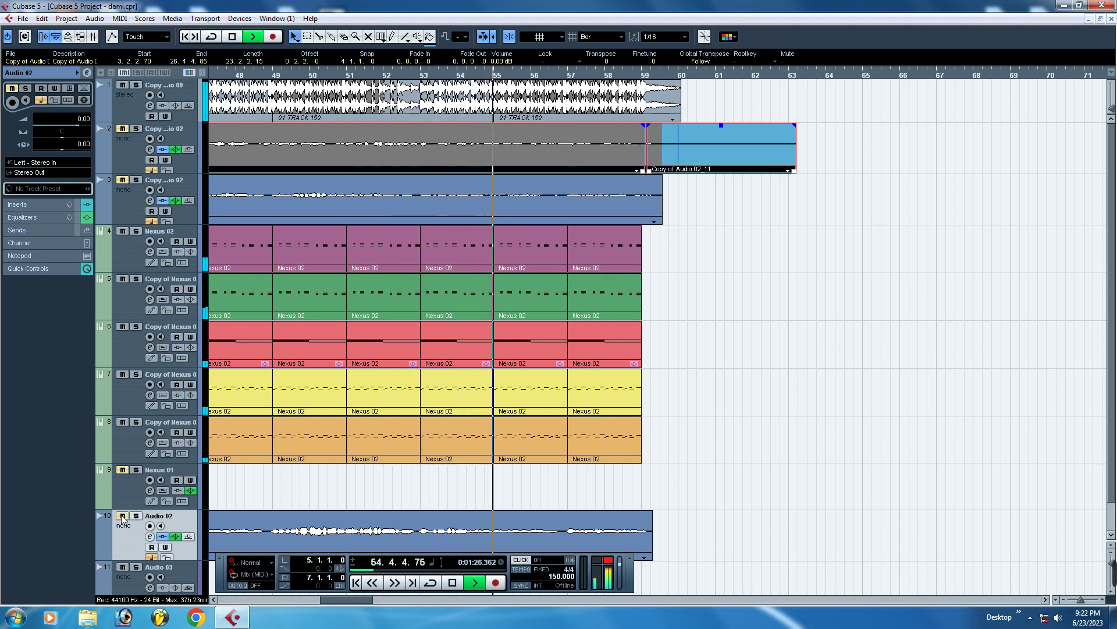
key("h")
key("h")
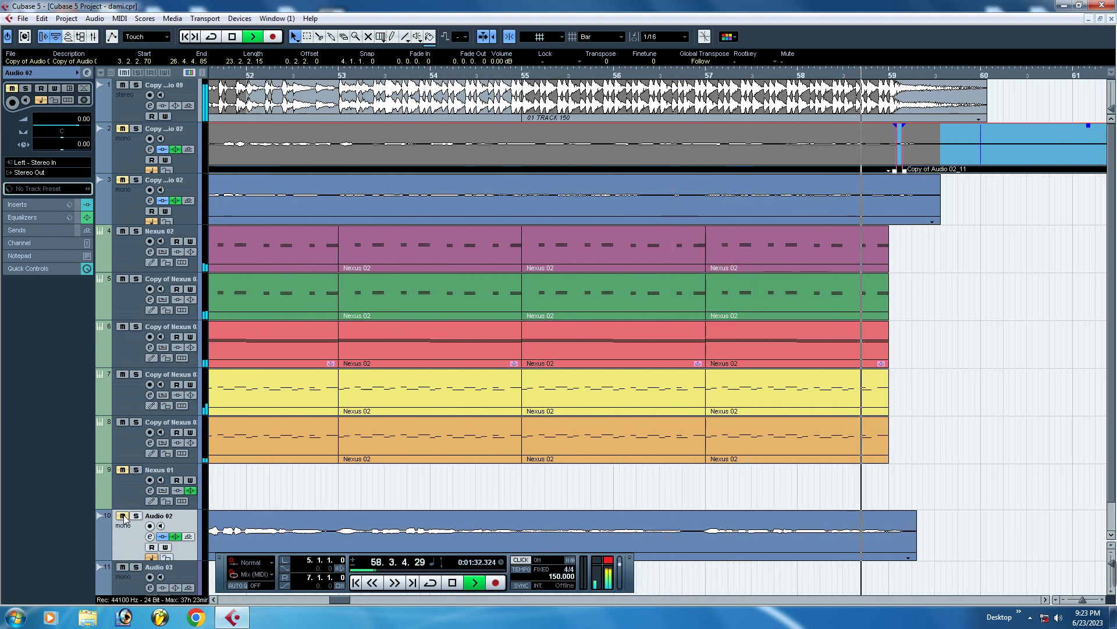
key("space")
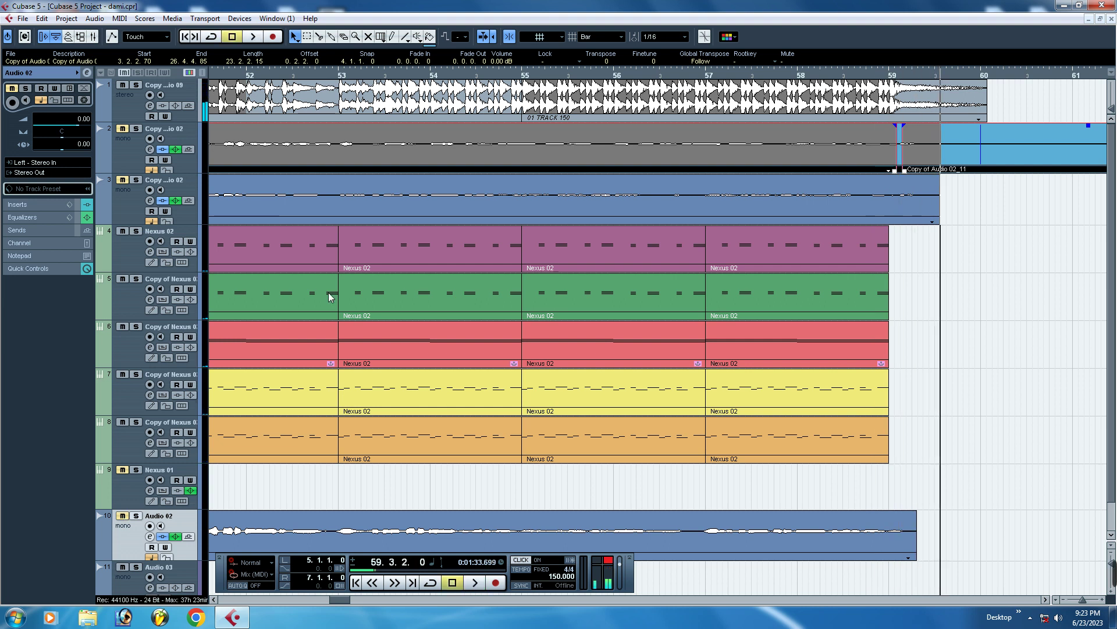
key("g")
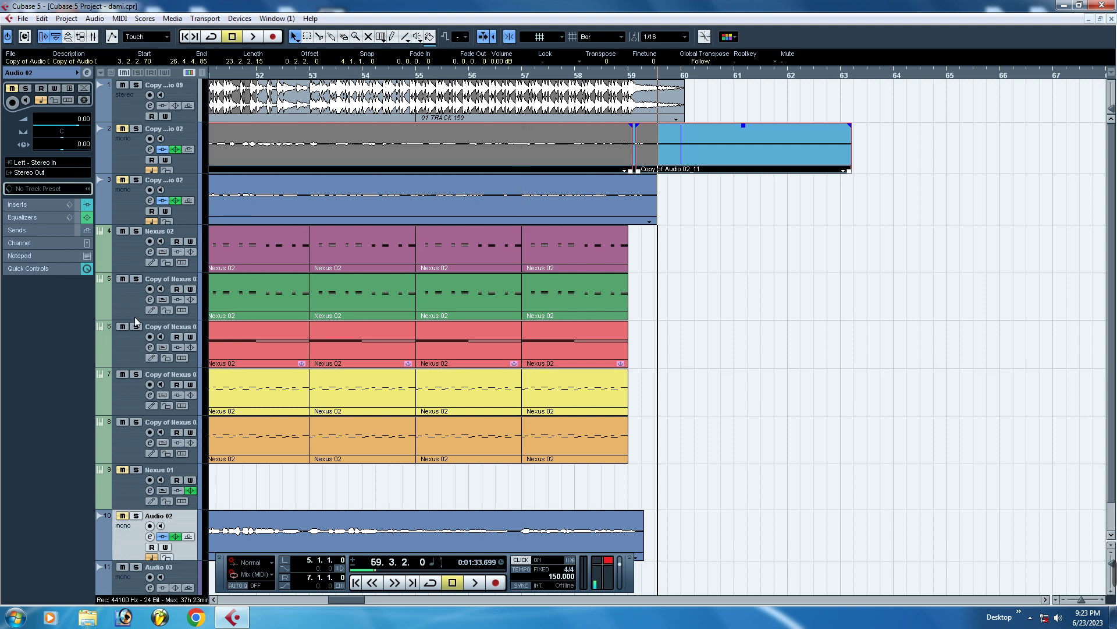
key("g")
key("g")
key("g")
key("g")
key("g")
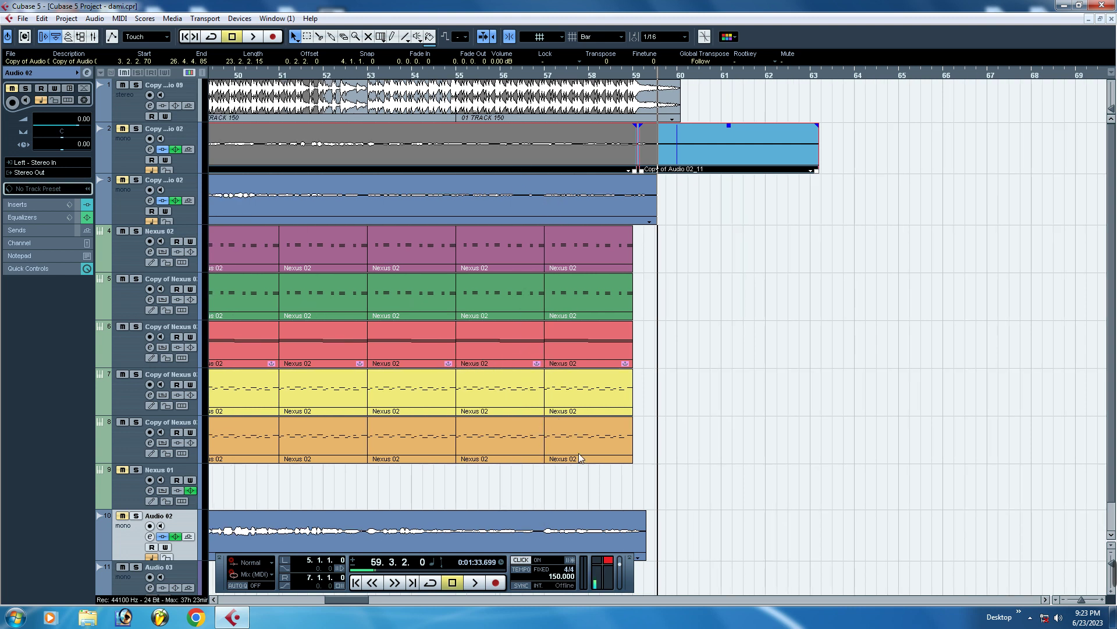